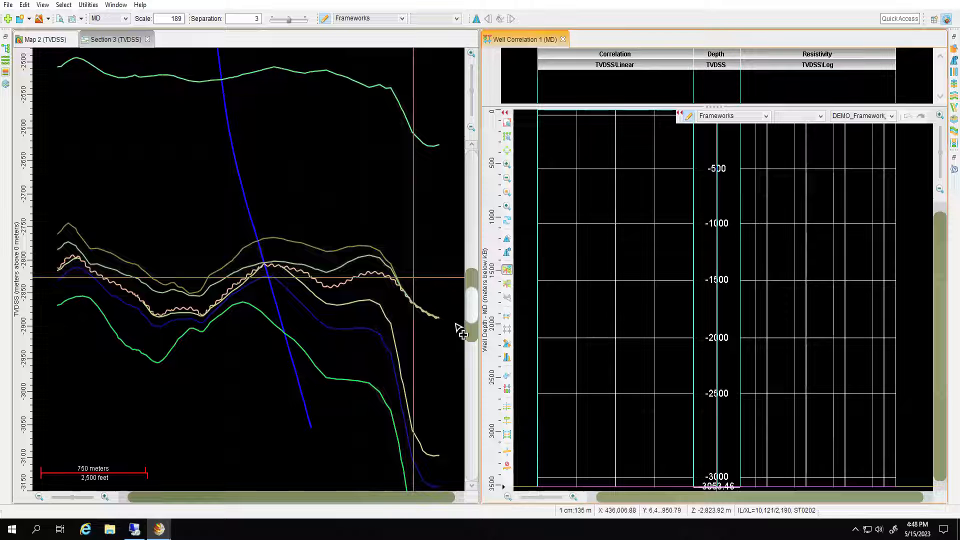
- Show the framework surface lines in the well correlation and create synthetic sinusoids from DEMO_Framework_001 (TAD) for well 15/9-F-12 - Plan
{"action": "left_click", "coordinate": [507, 408]}
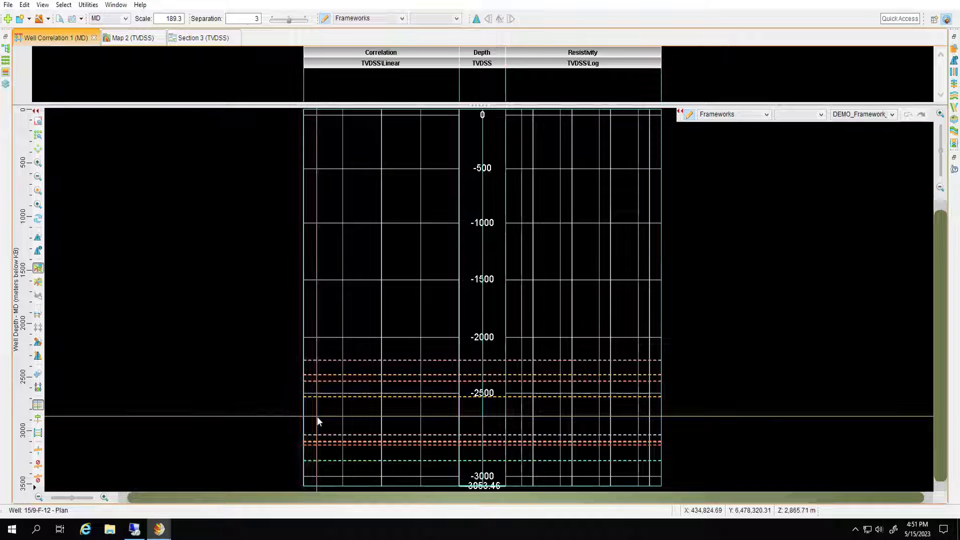
{"action": "right_click", "coordinate": [318, 418]}
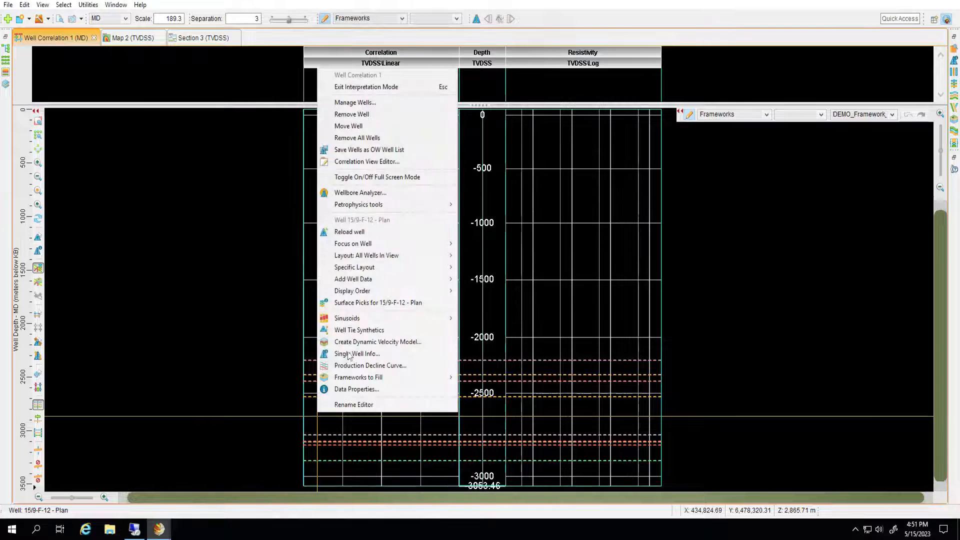
{"action": "mouse_move", "coordinate": [350, 319]}
{"action": "mouse_move", "coordinate": [486, 321]}
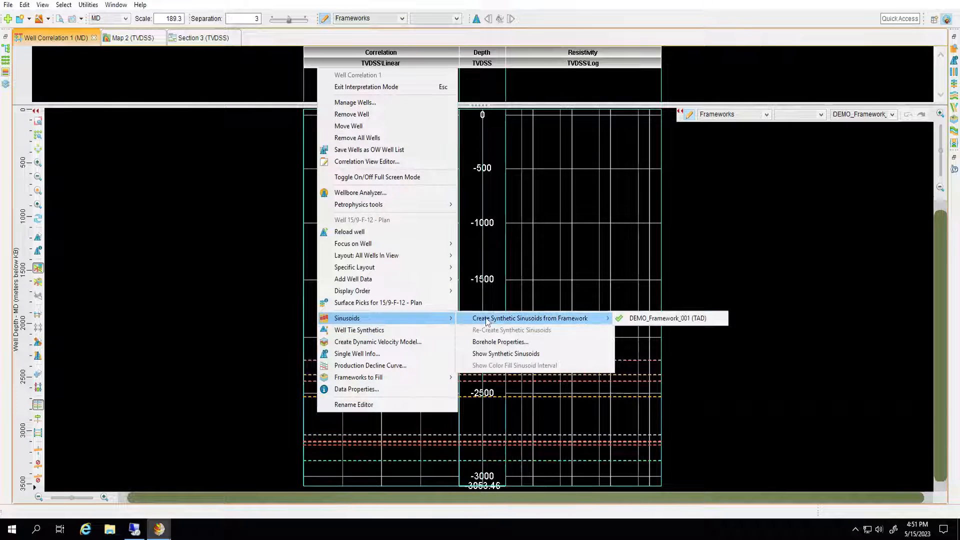
{"action": "left_click", "coordinate": [632, 320]}
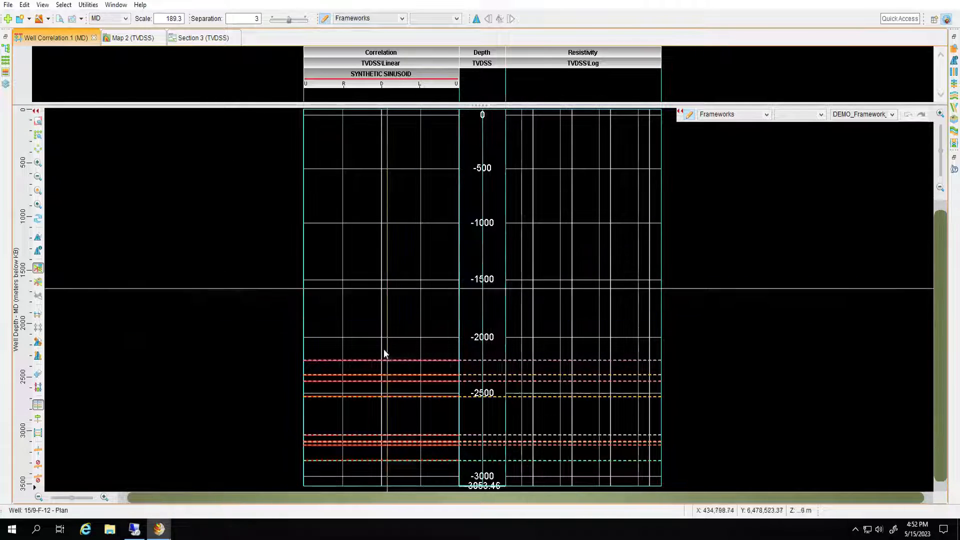
- Hide the dashed framework surface lines so only the synthetic sinusoids remain, and inspect the deepest ones closely
{"action": "left_click", "coordinate": [39, 405]}
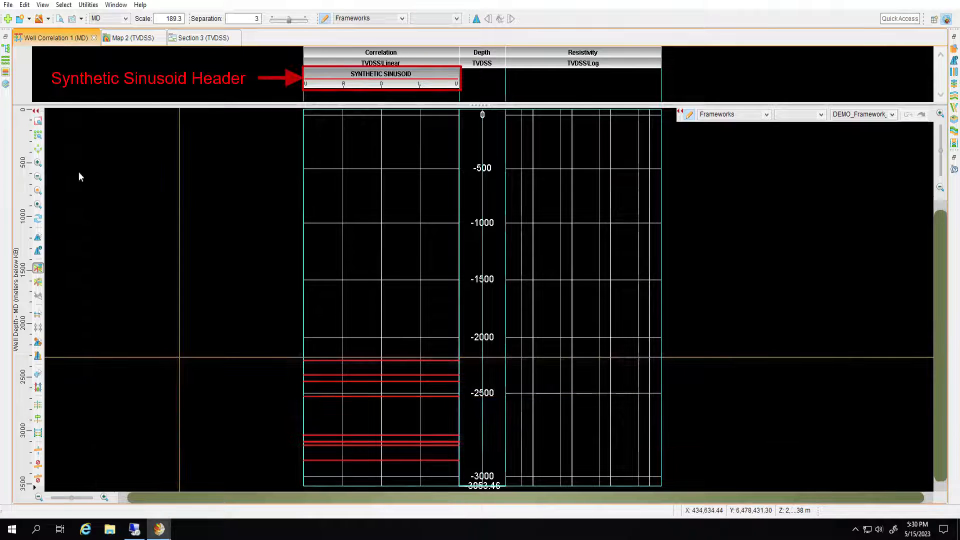
{"action": "left_click", "coordinate": [38, 121]}
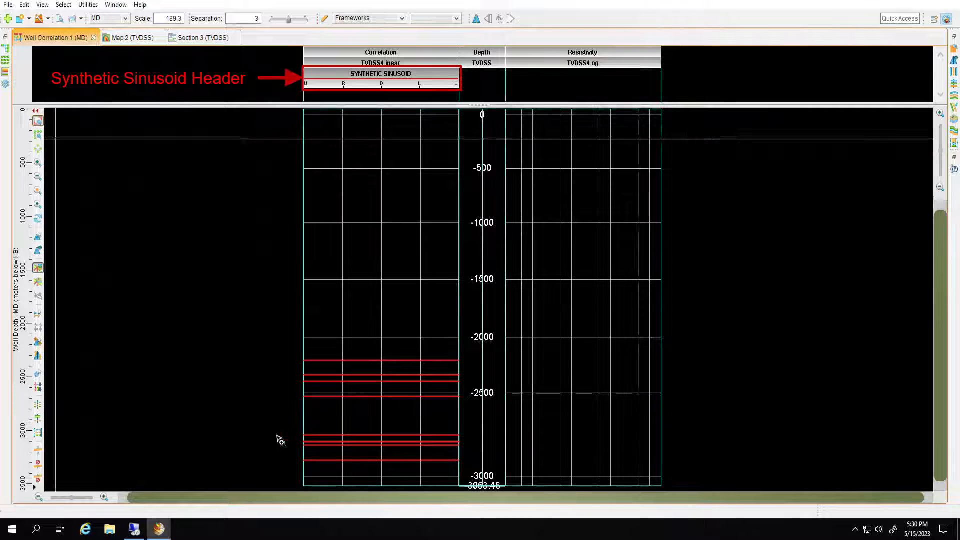
{"action": "mouse_move", "coordinate": [299, 442]}
{"action": "left_mouse_down"}
{"action": "mouse_move", "coordinate": [343, 465]}
{"action": "mouse_move", "coordinate": [468, 472]}
{"action": "left_mouse_up"}
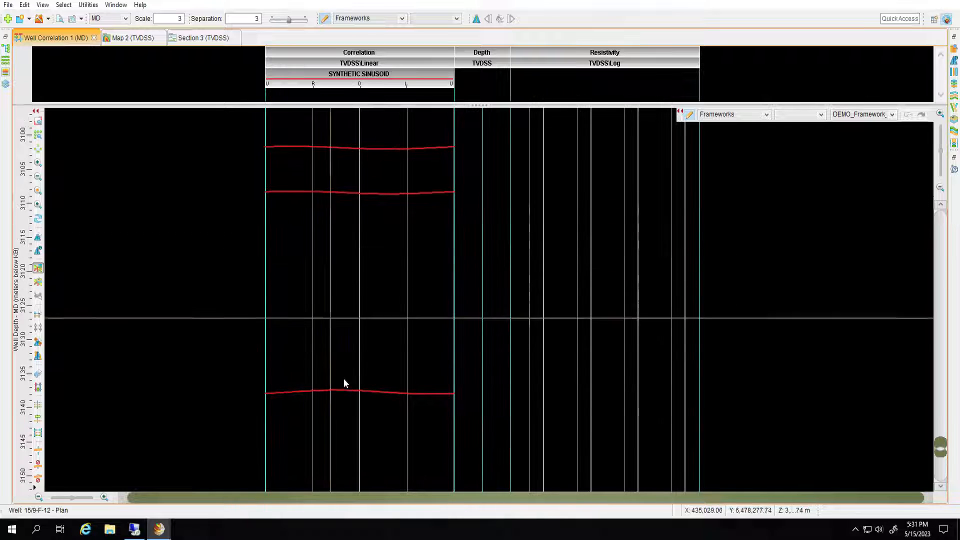
- Set the wellbore diameter to 12 inches in the borehole properties of the sinusoids for well 15/9-F-12 - Plan
{"action": "mouse_move", "coordinate": [345, 393]}
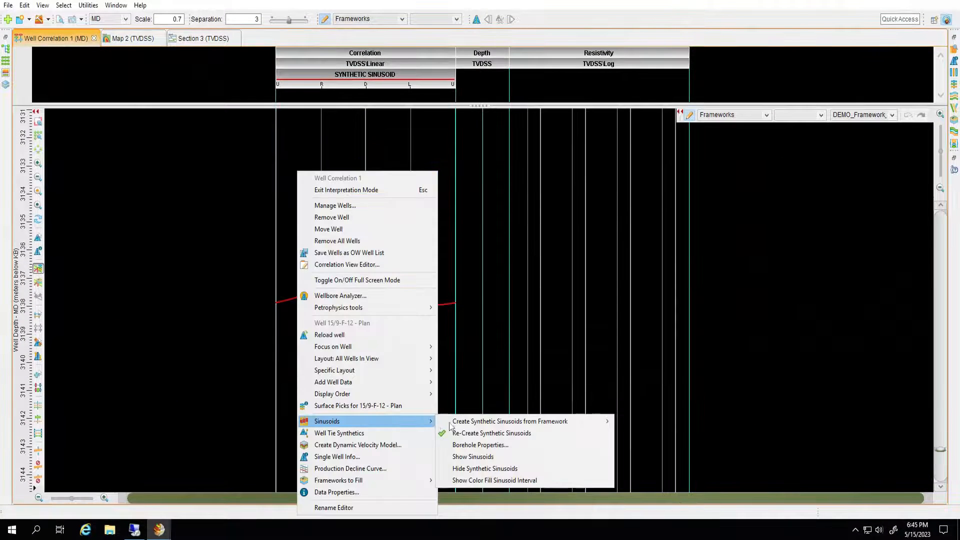
{"action": "left_click", "coordinate": [479, 452]}
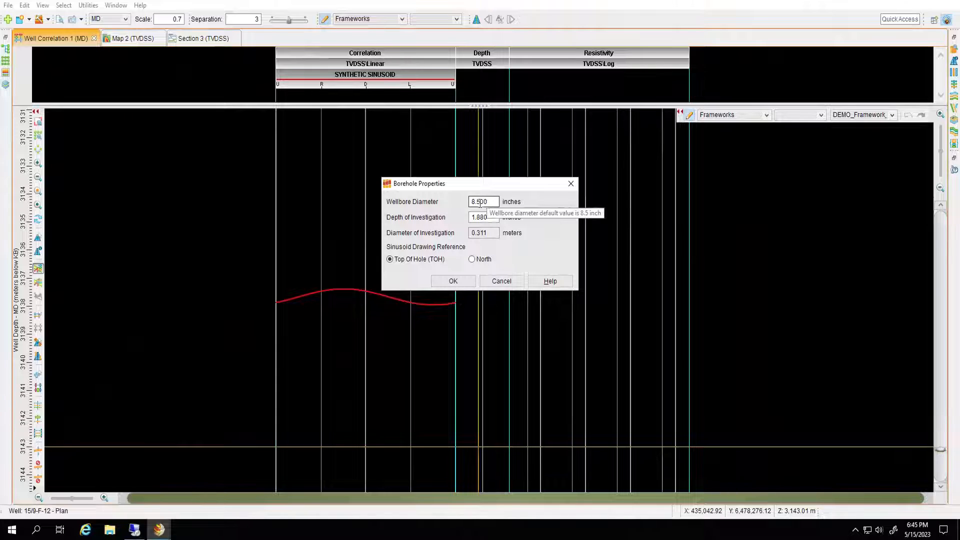
{"action": "double_click", "coordinate": [468, 202]}
{"action": "type", "text": "12"}
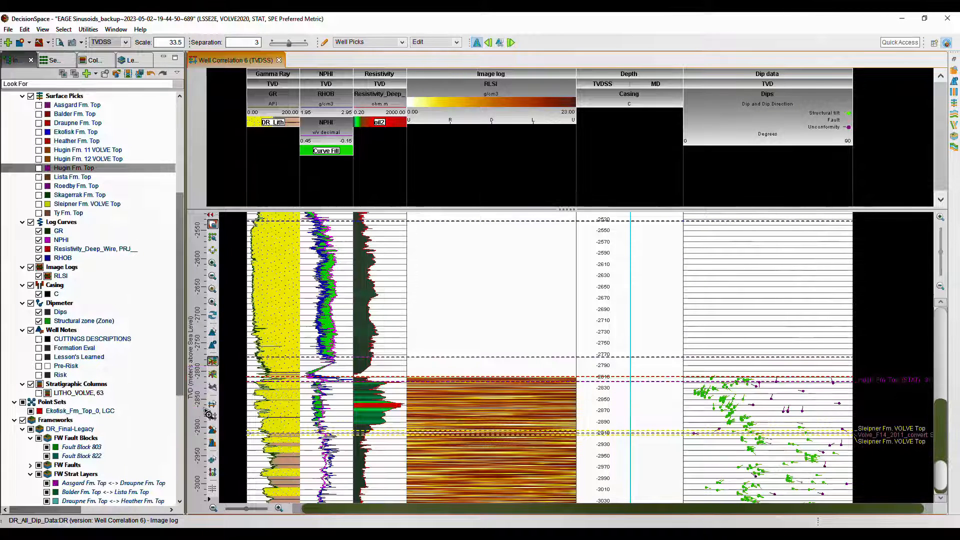
- Create synthetic sinusoids from the DR_Final-Legacy (DR) framework over the RLSI image log around the Hugin Fm. Top pick
{"action": "left_click_drag", "start_coordinate": [204, 366], "coordinate": [204, 409]}
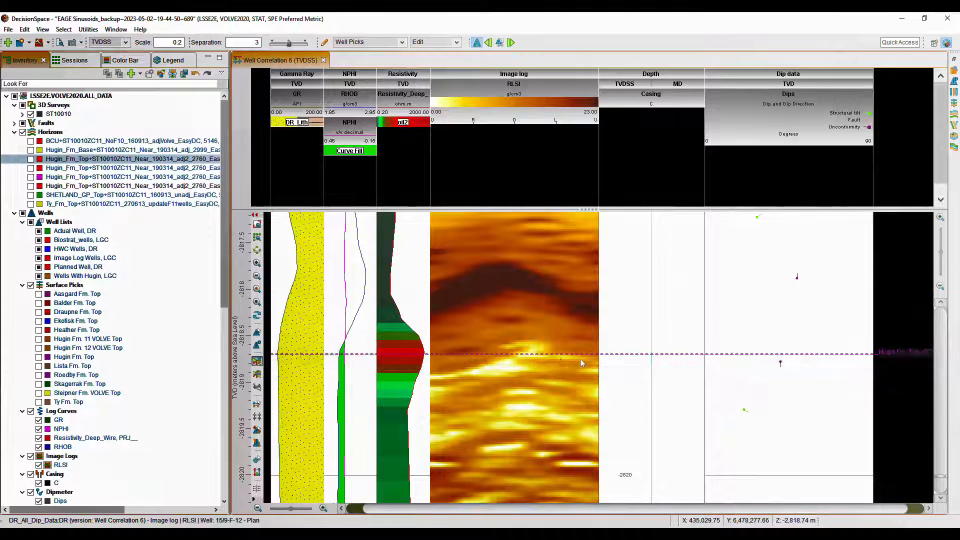
{"action": "right_click", "coordinate": [494, 365]}
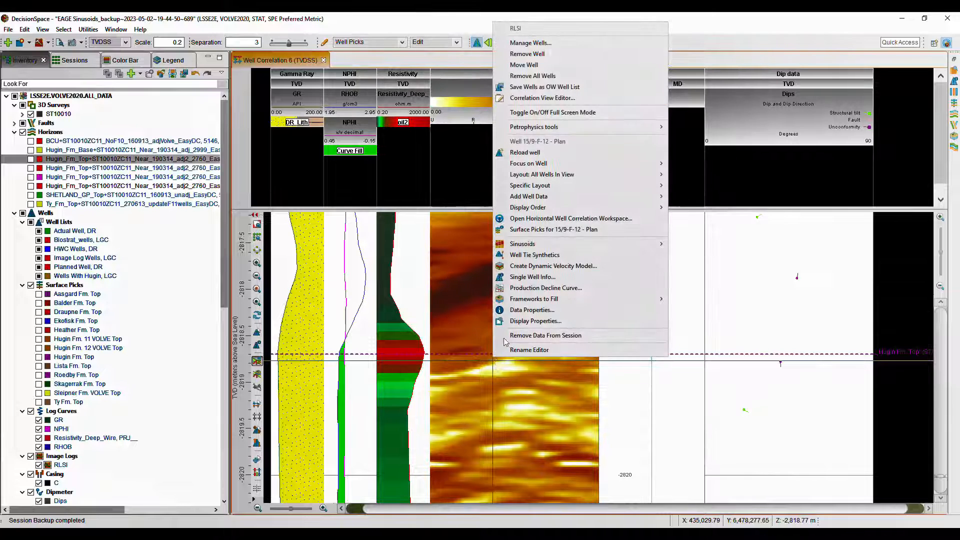
{"action": "mouse_move", "coordinate": [523, 243]}
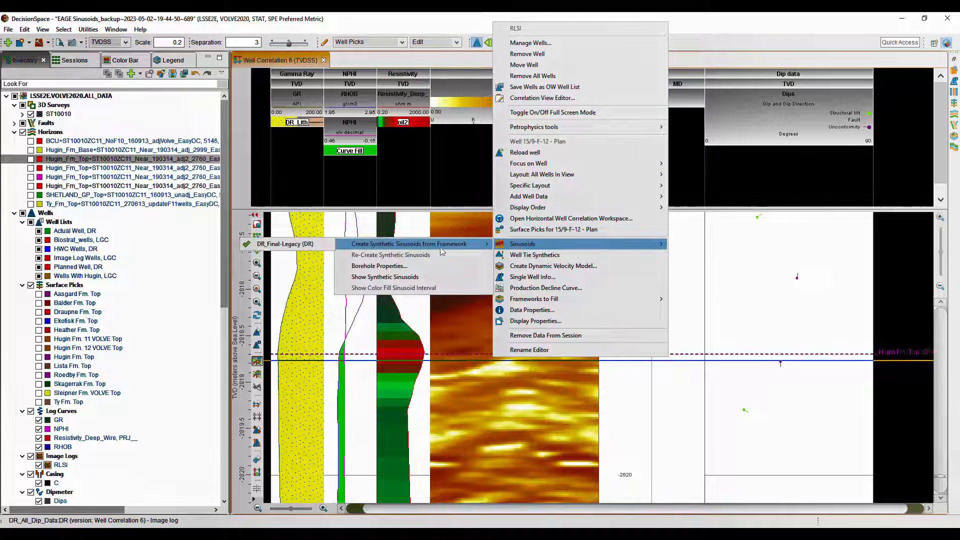
{"action": "left_click", "coordinate": [441, 245]}
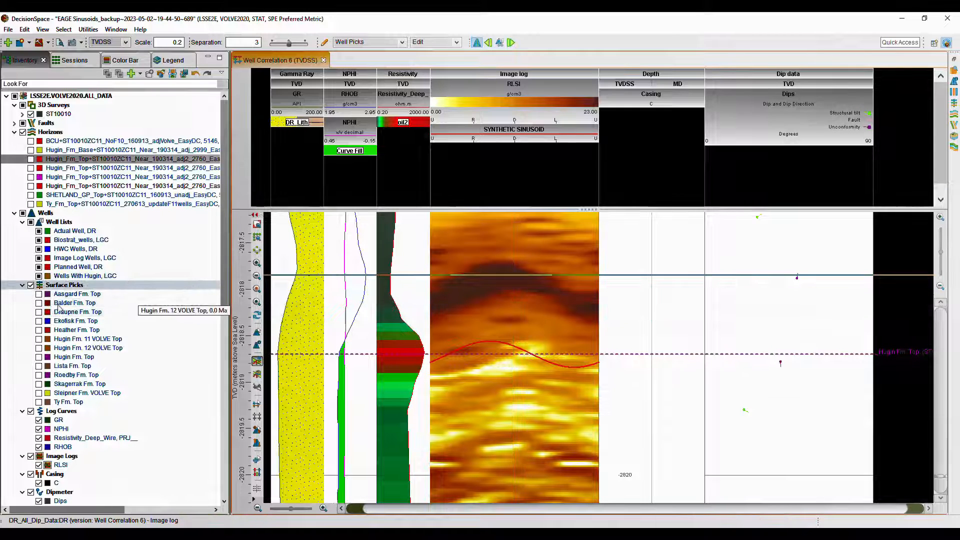
- Move the Hugin Fm. Top surface pick up to the dark band in the image log, at about -2,818.16 m TVDSS, and save it
{"action": "left_click", "coordinate": [39, 357]}
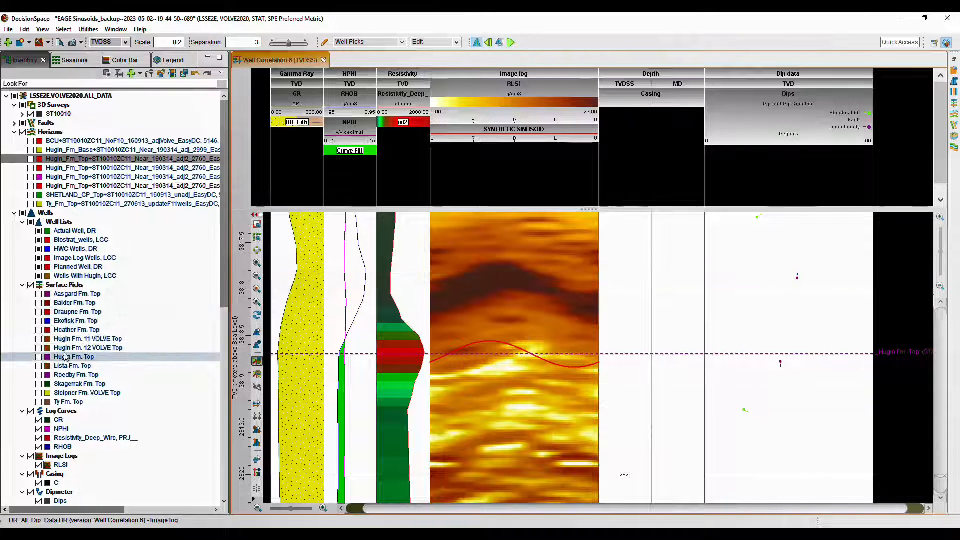
{"action": "left_click", "coordinate": [325, 42]}
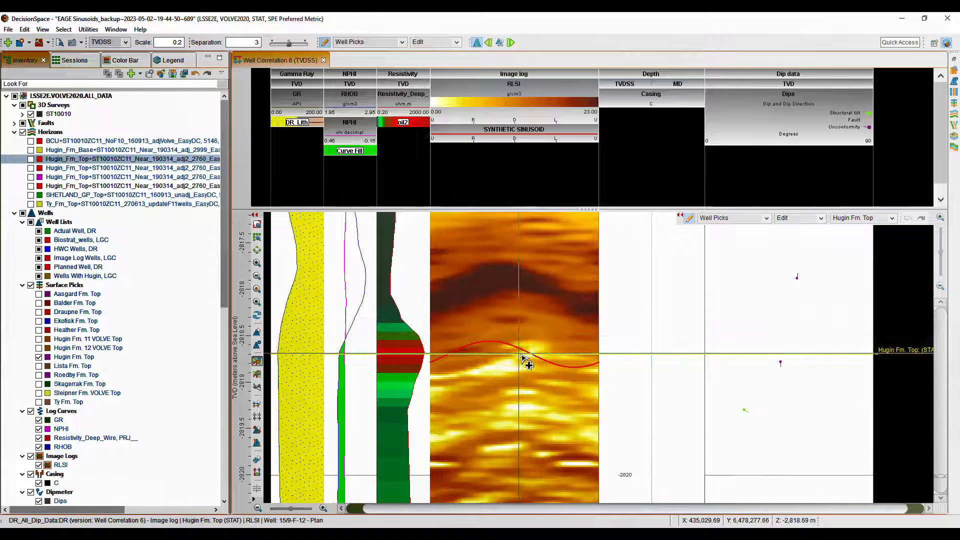
{"action": "left_click", "coordinate": [522, 305]}
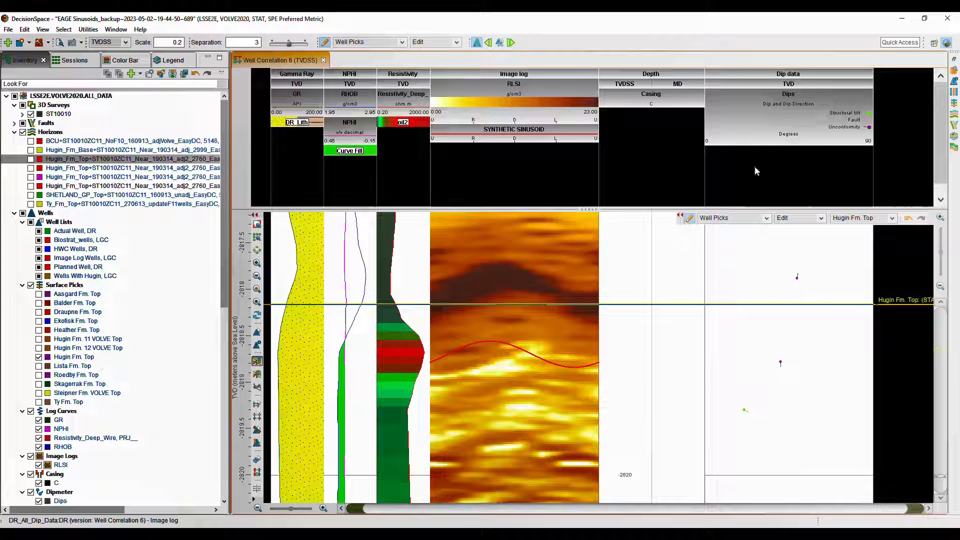
{"action": "left_click", "coordinate": [954, 103]}
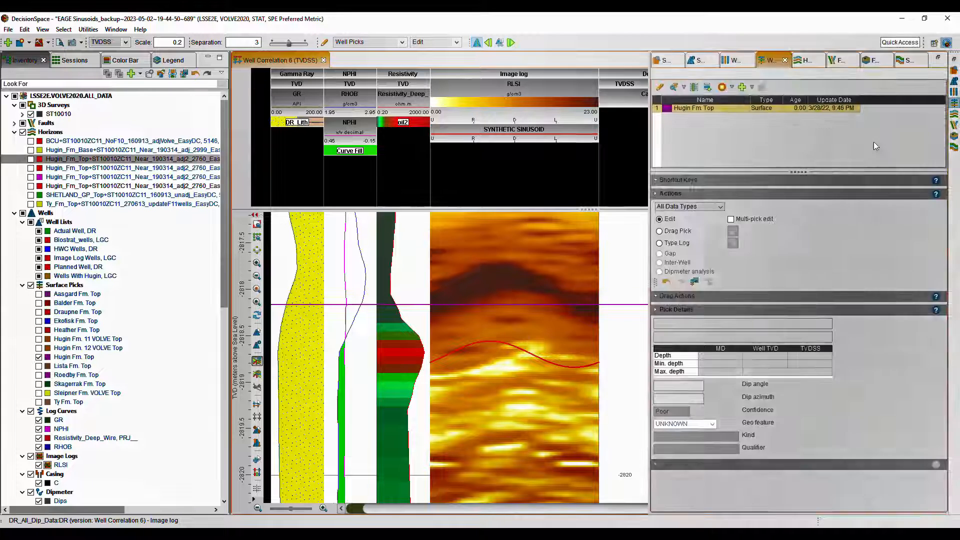
{"action": "left_click", "coordinate": [695, 282]}
- Select the moved Hugin Fm. Top pick and set its dip angle to 3.08 and its dip azimuth to 44.28
{"action": "left_click", "coordinate": [559, 304]}
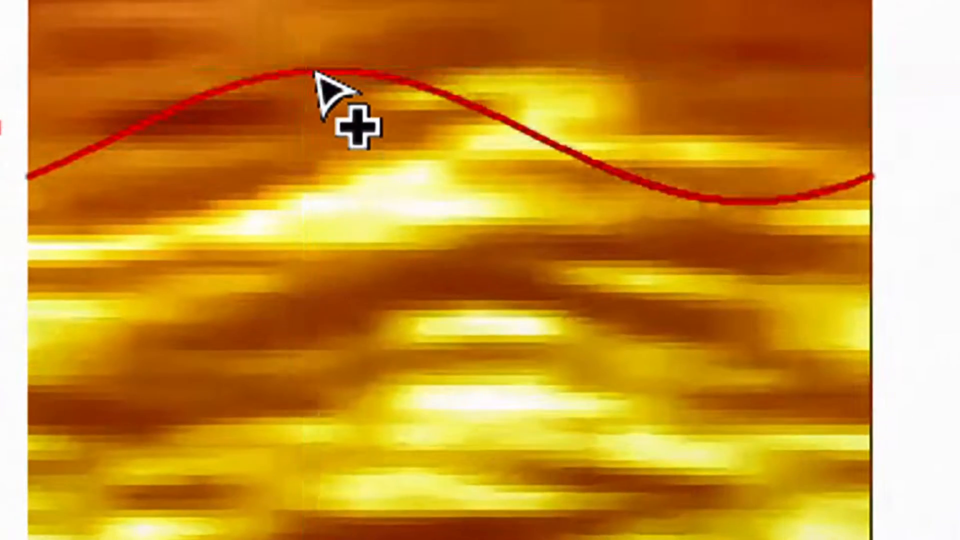
{"action": "mouse_move", "coordinate": [314, 71]}
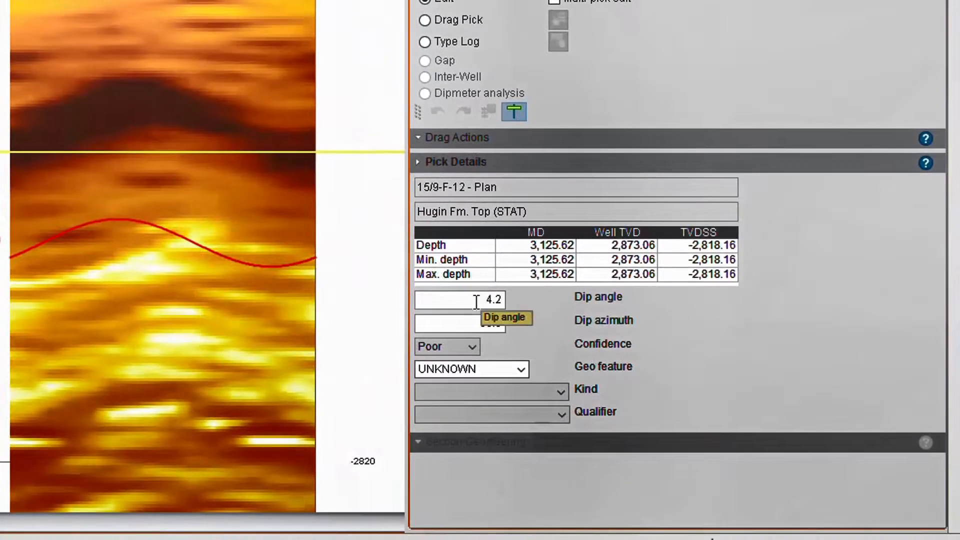
{"action": "left_click_drag", "start_coordinate": [476, 301], "coordinate": [536, 302]}
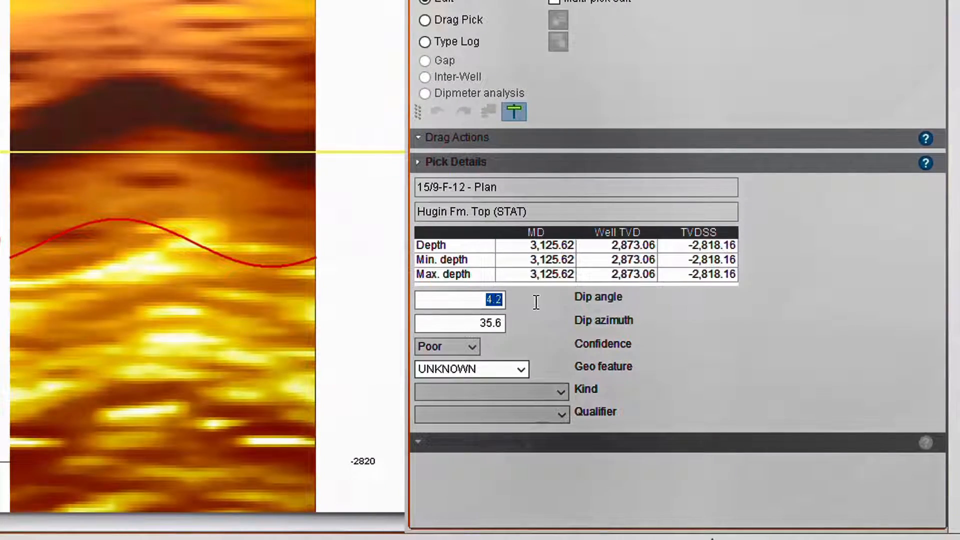
{"action": "type", "text": "3.08"}
{"action": "left_click_drag", "start_coordinate": [467, 322], "coordinate": [514, 319]}
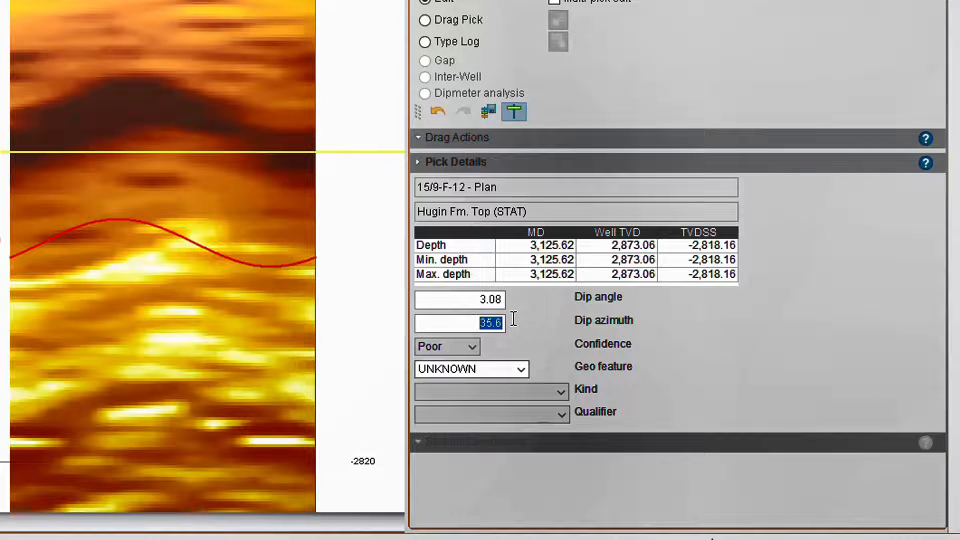
{"action": "type", "text": "44.28"}
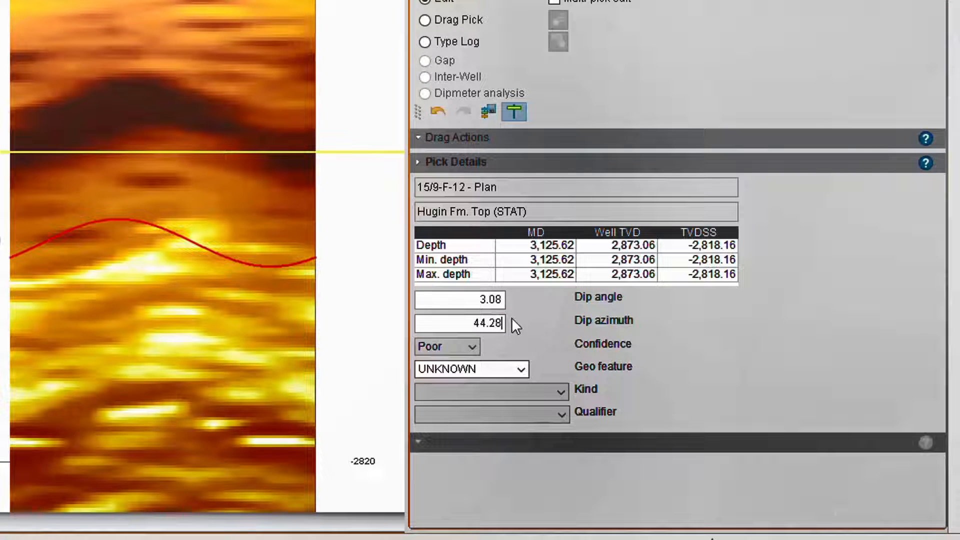
- Set the Hugin Fm. Top pick's confidence to Excellent and save the pick changes
{"action": "left_click", "coordinate": [478, 346]}
{"action": "left_click", "coordinate": [454, 400]}
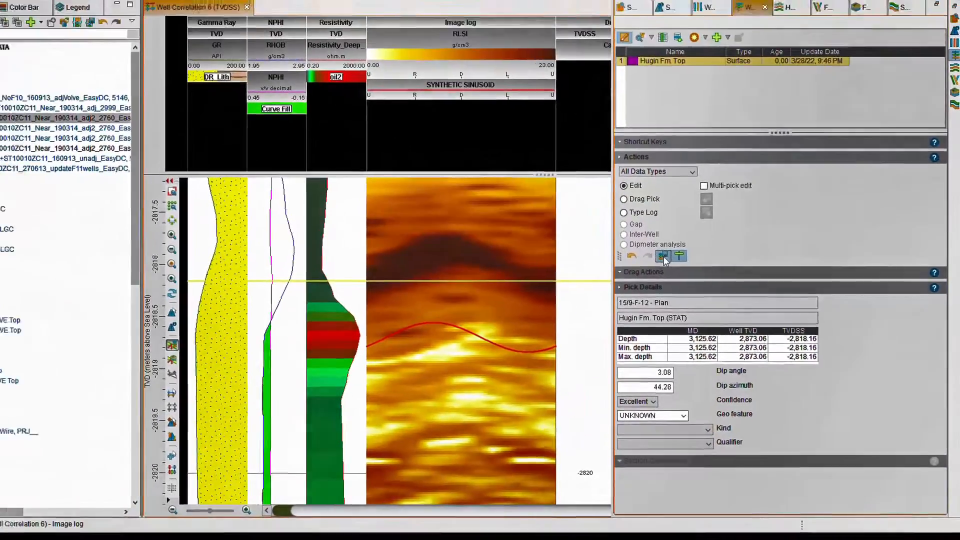
{"action": "left_click", "coordinate": [664, 257]}
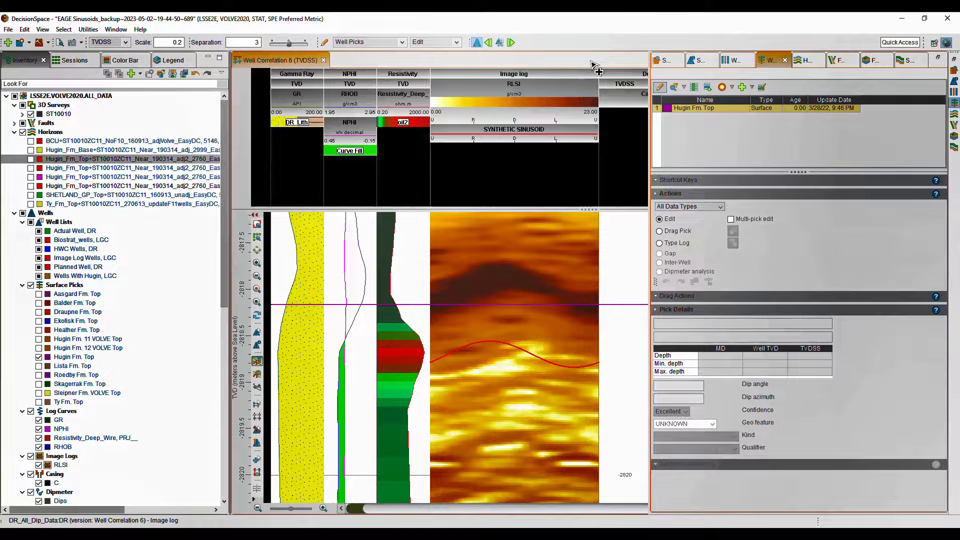
- Switch off the Hugin Fm. Top surface pick in the inventory and create the synthetic sinusoids again from the DR_Final-Legacy framework
{"action": "left_click", "coordinate": [593, 65]}
{"action": "left_click", "coordinate": [873, 60]}
{"action": "left_click", "coordinate": [39, 357]}
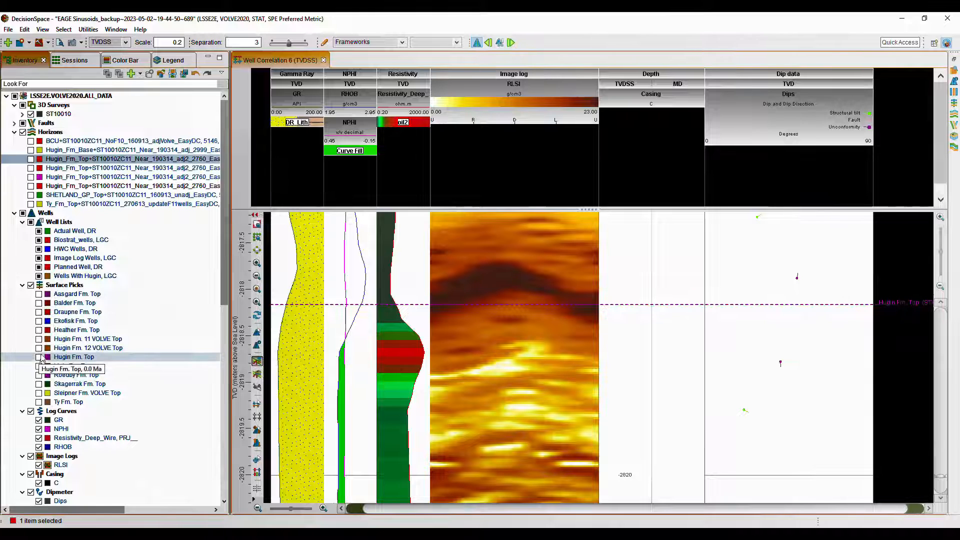
{"action": "right_click", "coordinate": [453, 306]}
{"action": "mouse_move", "coordinate": [473, 411]}
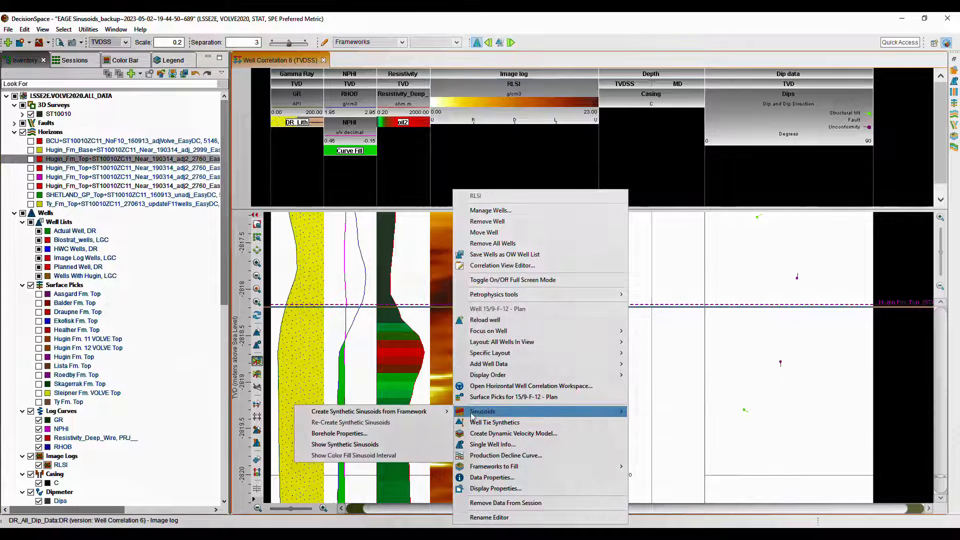
{"action": "left_click", "coordinate": [289, 414]}
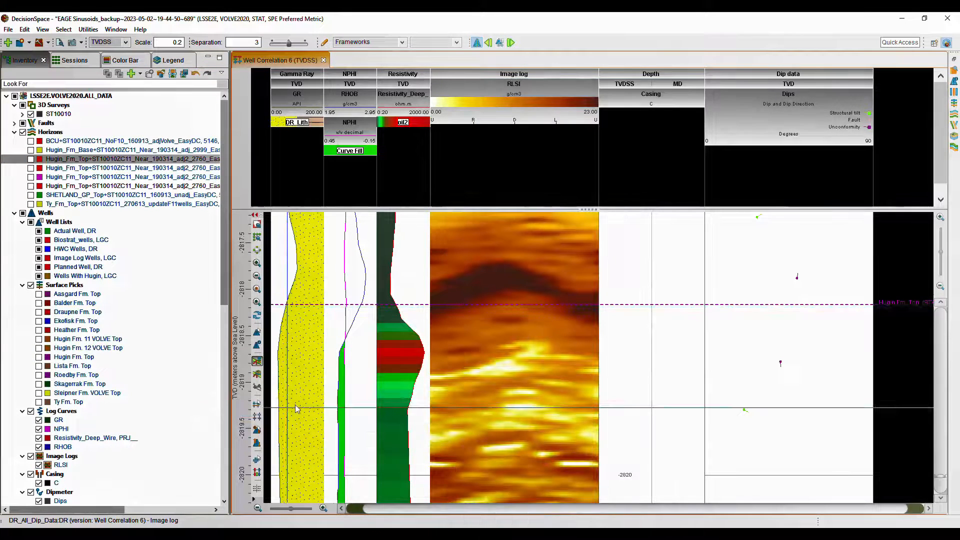
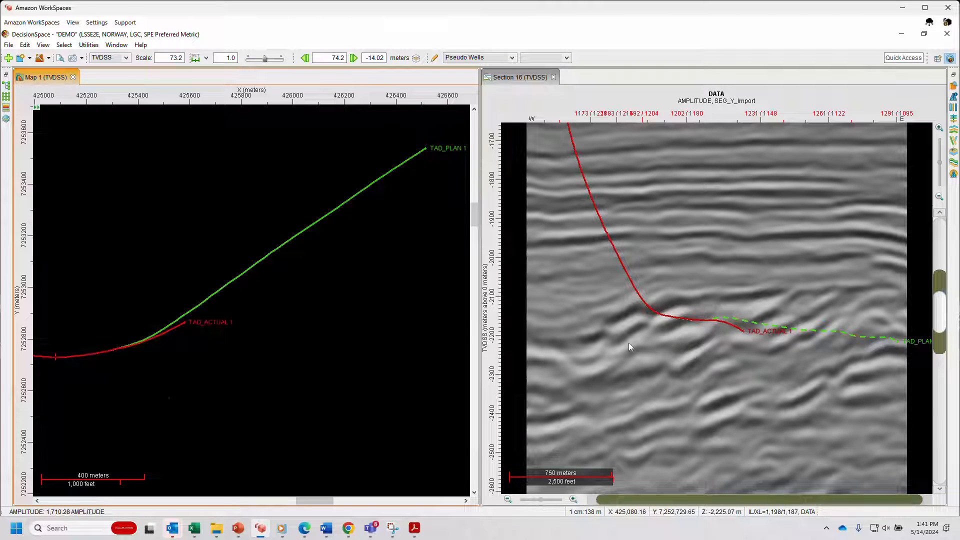
- Open the horizontal well correlation views for TAD_ACTUAL 1 and display the GR_PRDCT log curve in its section view
{"action": "right_click", "coordinate": [187, 329]}
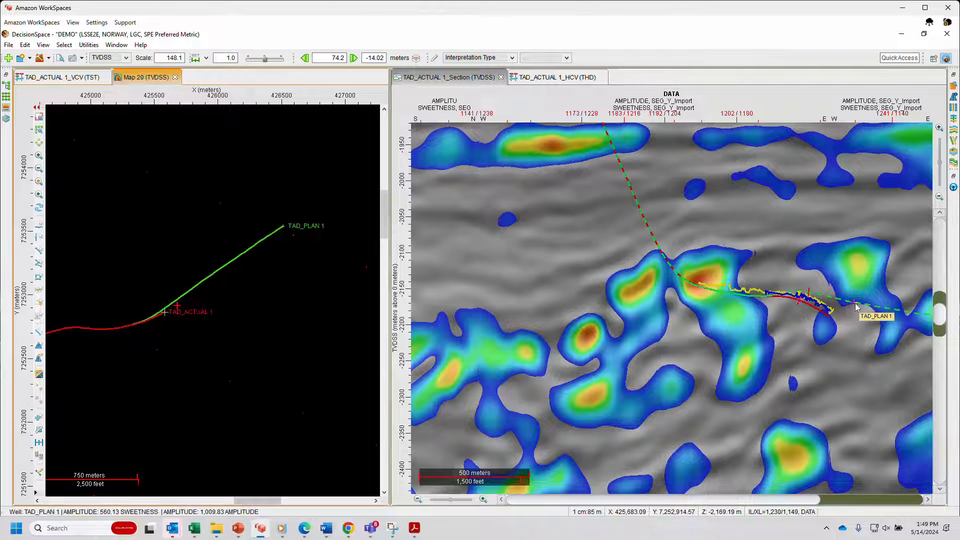
{"action": "left_click", "coordinate": [7, 76]}
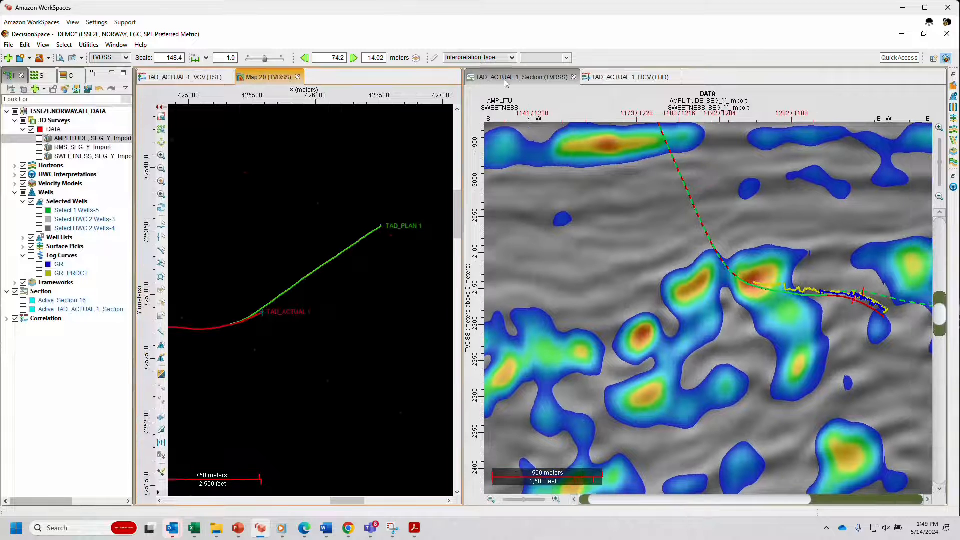
{"action": "left_click", "coordinate": [506, 78]}
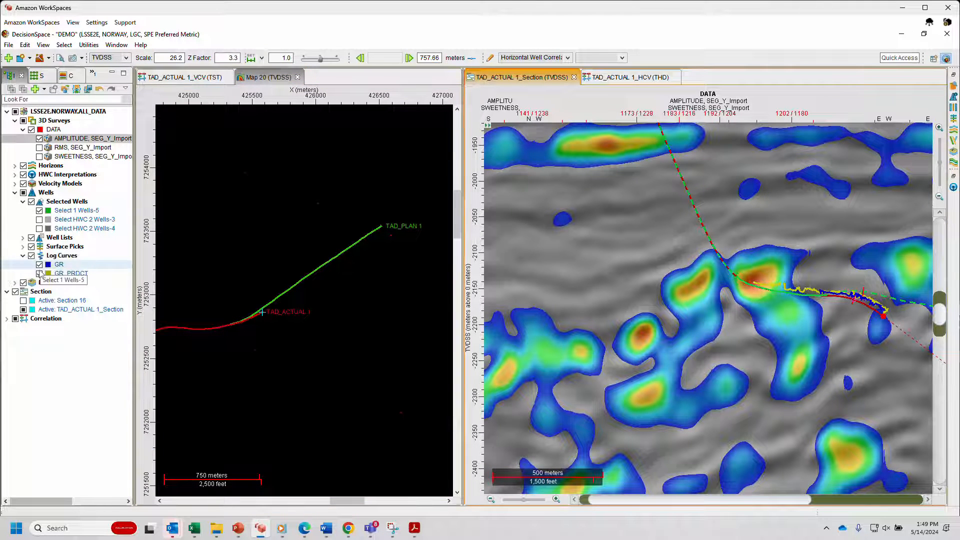
{"action": "left_click", "coordinate": [40, 275]}
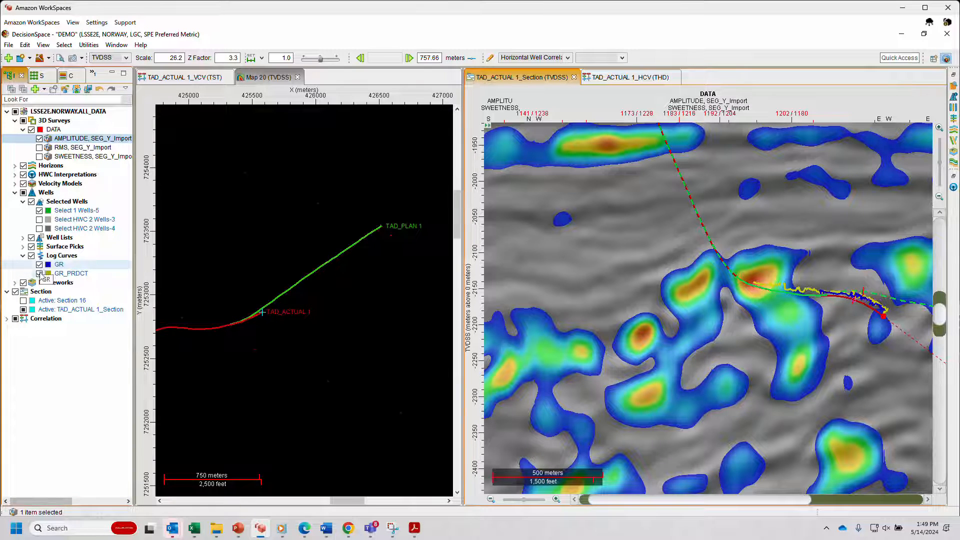
{"action": "left_click", "coordinate": [113, 75]}
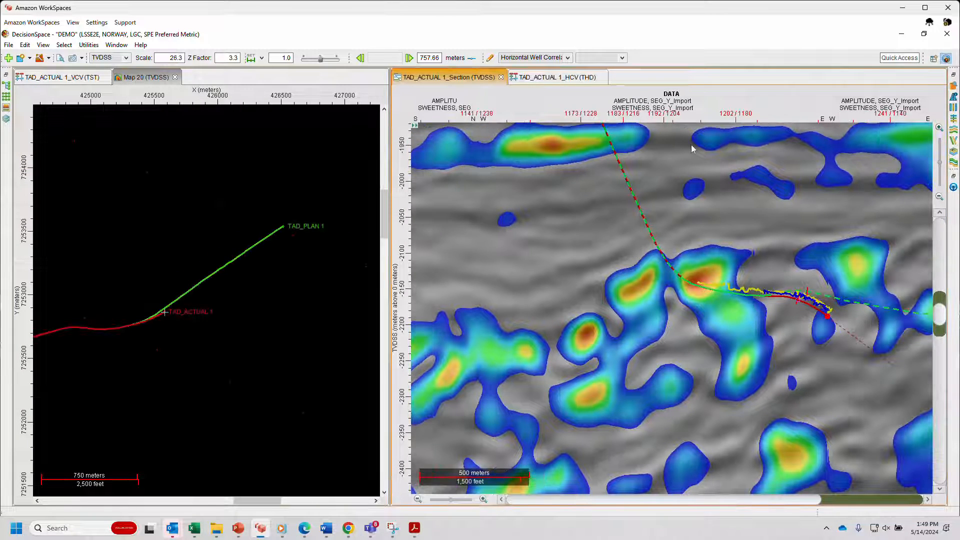
- Open the docked horizontal well correlation settings and calculate the hybrid well from TAD_PLAN 1 with the Back to Plan lookahead method
{"action": "left_click", "coordinate": [954, 188]}
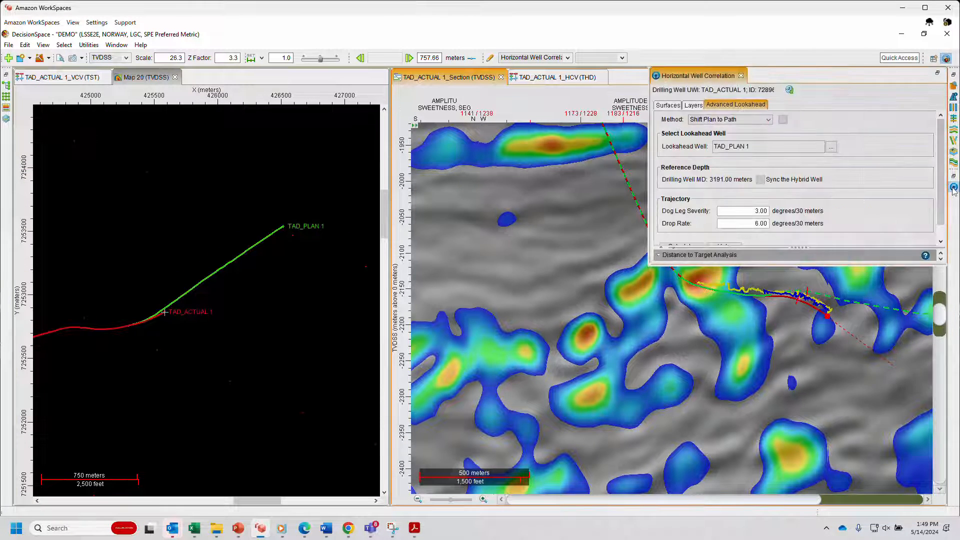
{"action": "left_click", "coordinate": [938, 73]}
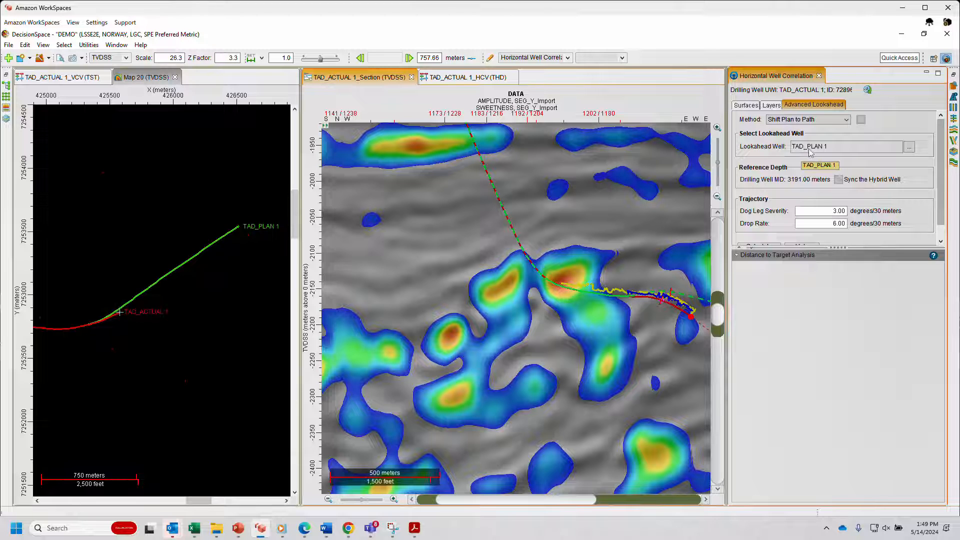
{"action": "left_click", "coordinate": [811, 120]}
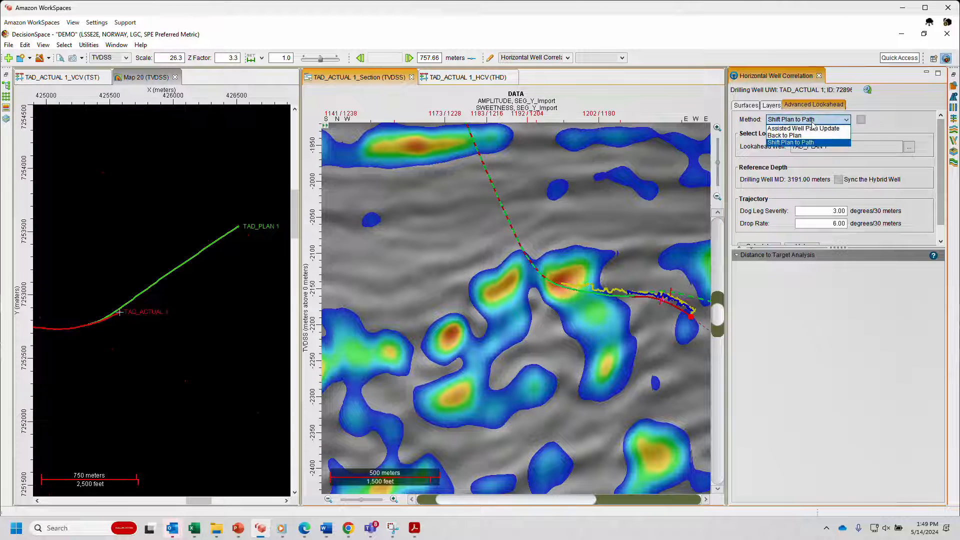
{"action": "left_click", "coordinate": [797, 136]}
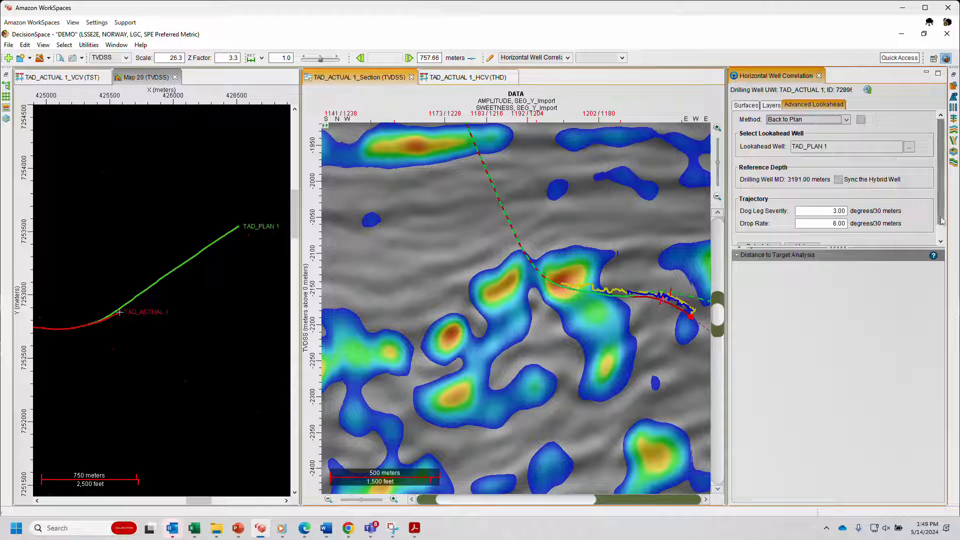
{"action": "scroll", "coordinate": [942, 220], "scroll_direction": "down", "scroll_amount": 1}
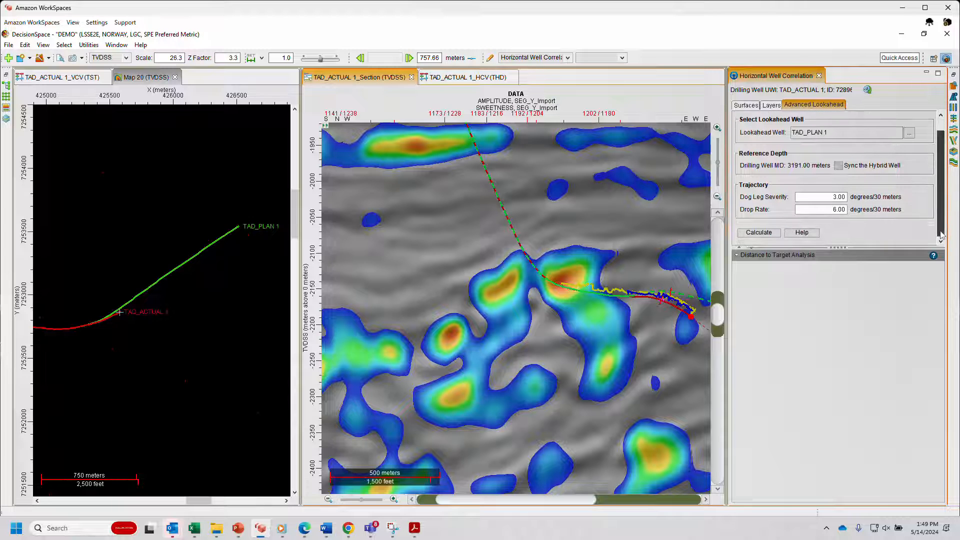
{"action": "left_click", "coordinate": [758, 233]}
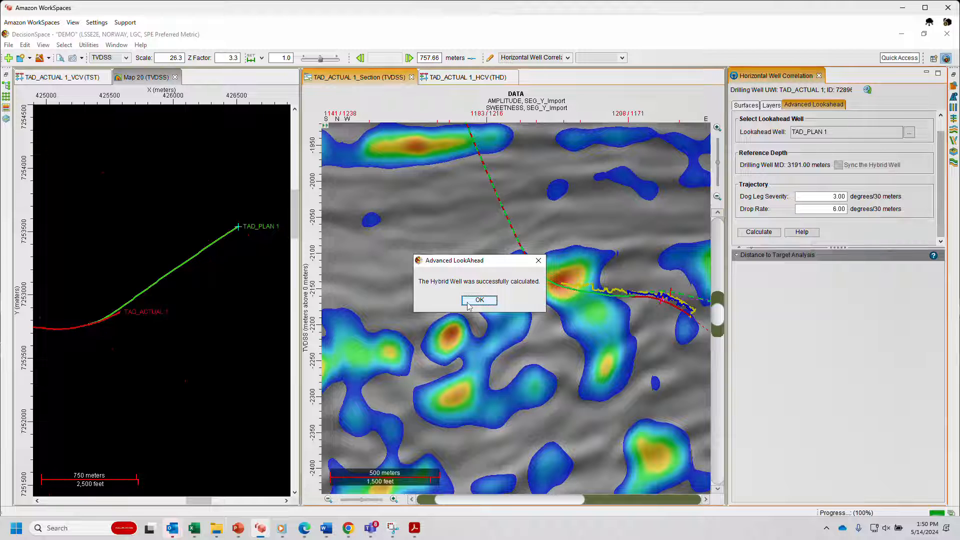
{"action": "left_click", "coordinate": [478, 300]}
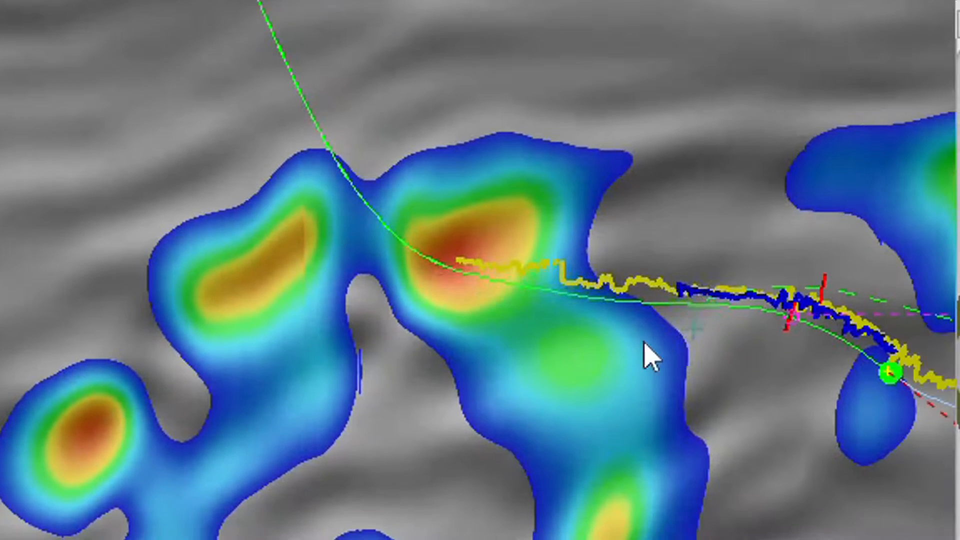
{"action": "left_click_drag", "start_coordinate": [468, 323], "coordinate": [0, 283]}
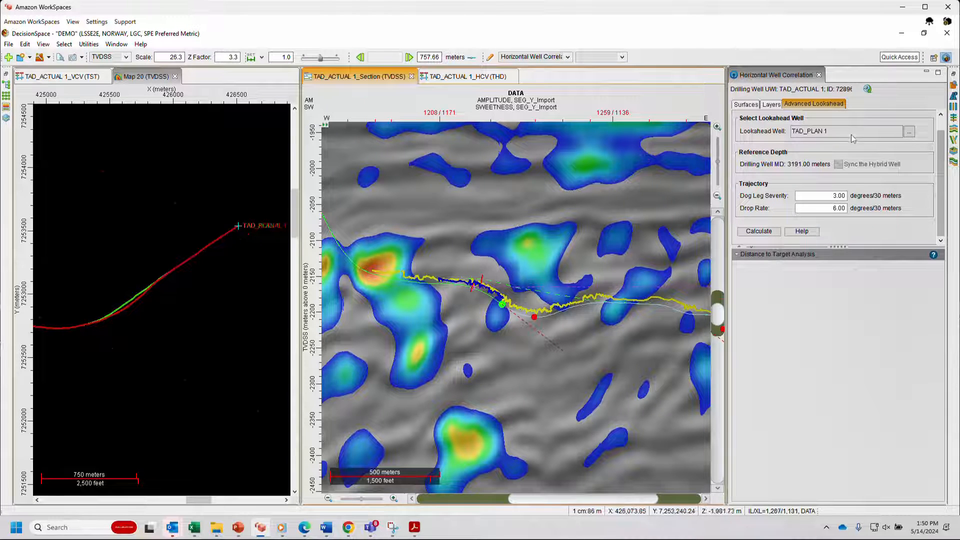
- Switch the lookahead method to Shift Plan to Path and recalculate the hybrid well from TAD_PLAN 1
{"action": "left_click_drag", "start_coordinate": [897, 245], "coordinate": [897, 268]}
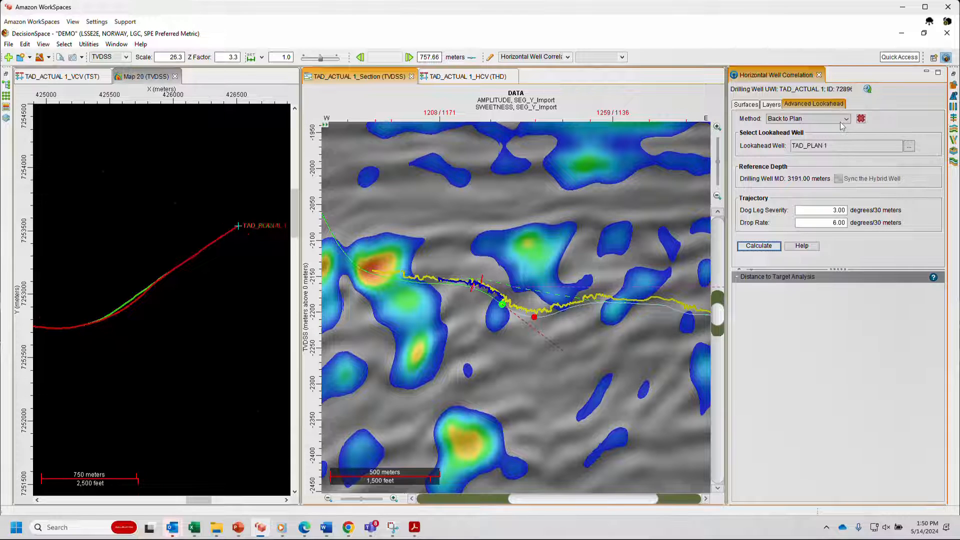
{"action": "left_click", "coordinate": [840, 122]}
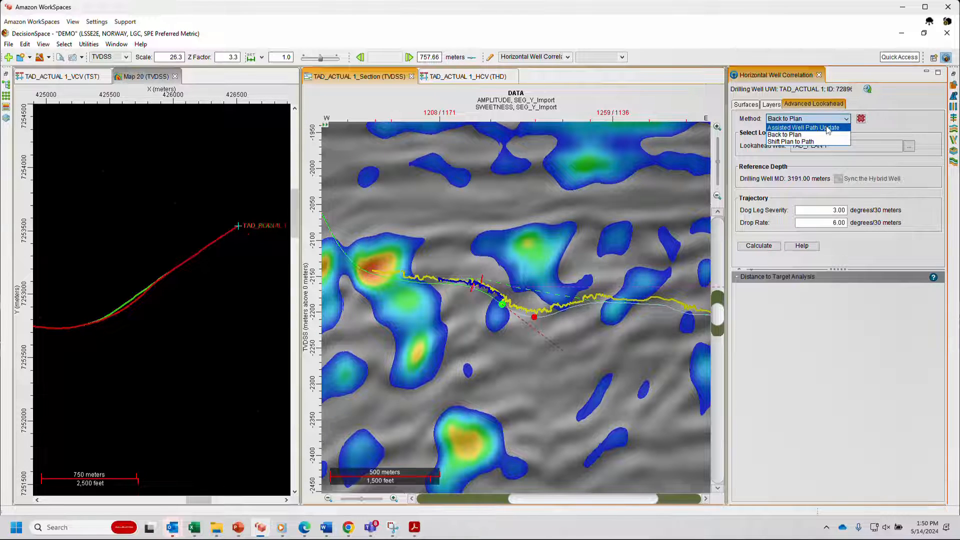
{"action": "left_click", "coordinate": [823, 142]}
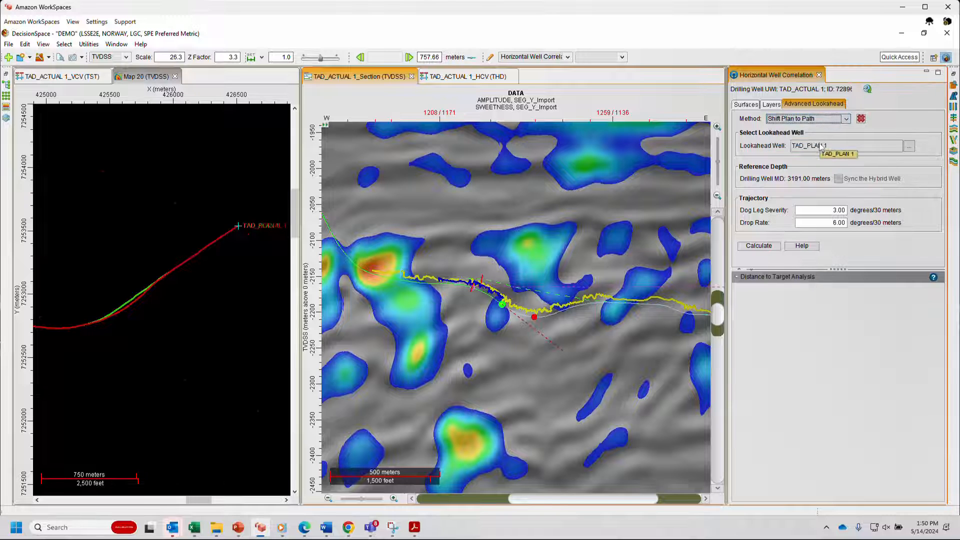
{"action": "left_click", "coordinate": [770, 247]}
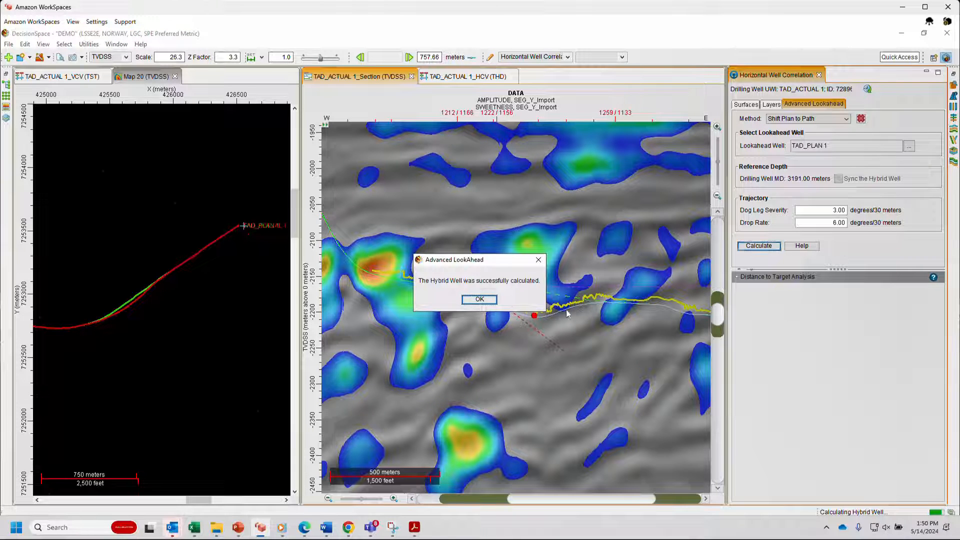
{"action": "left_click", "coordinate": [481, 300]}
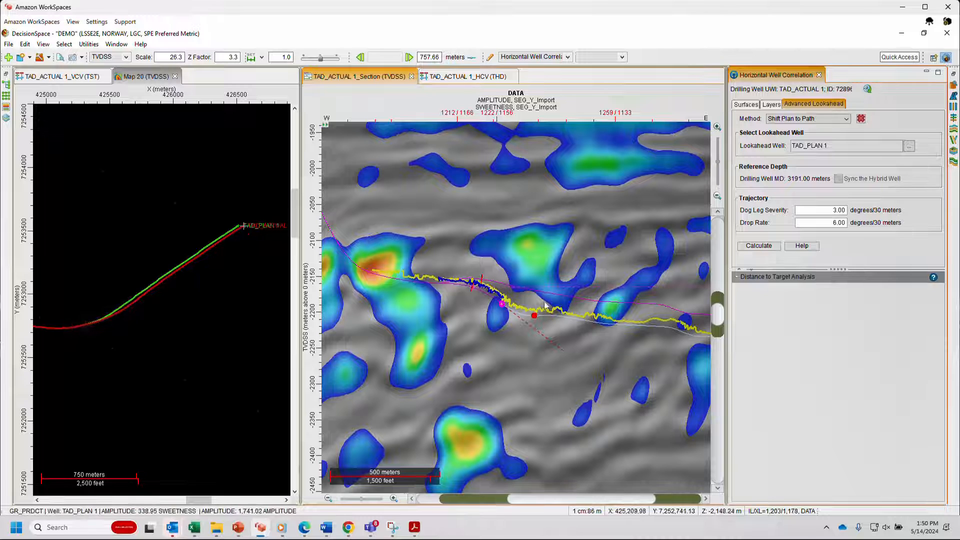
{"action": "left_click_drag", "start_coordinate": [608, 324], "coordinate": [492, 306]}
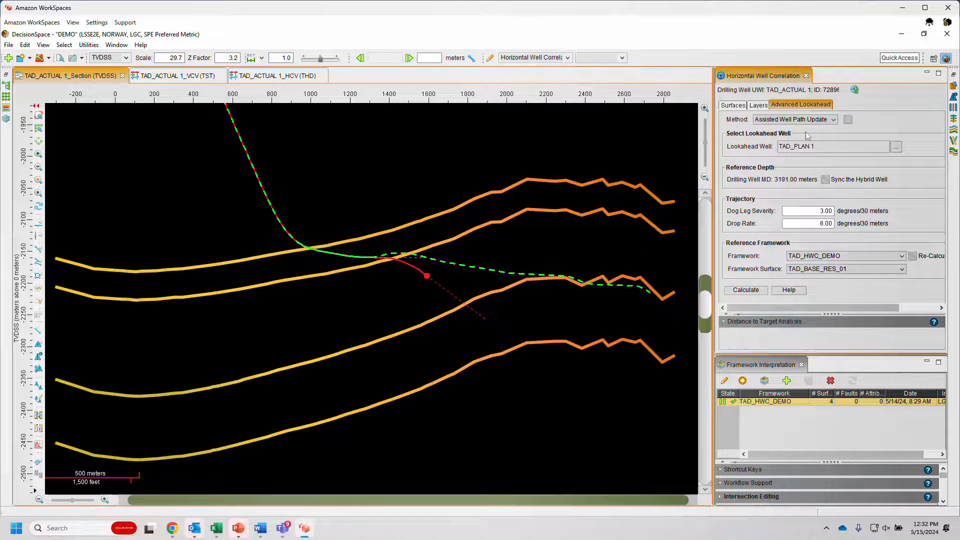
- Calculate the hybrid well with the Assisted Well Path Update method, using surface TAD_BASE_RES_01 of the TAD_HWC_DEMO framework as reference
{"action": "left_click", "coordinate": [819, 124]}
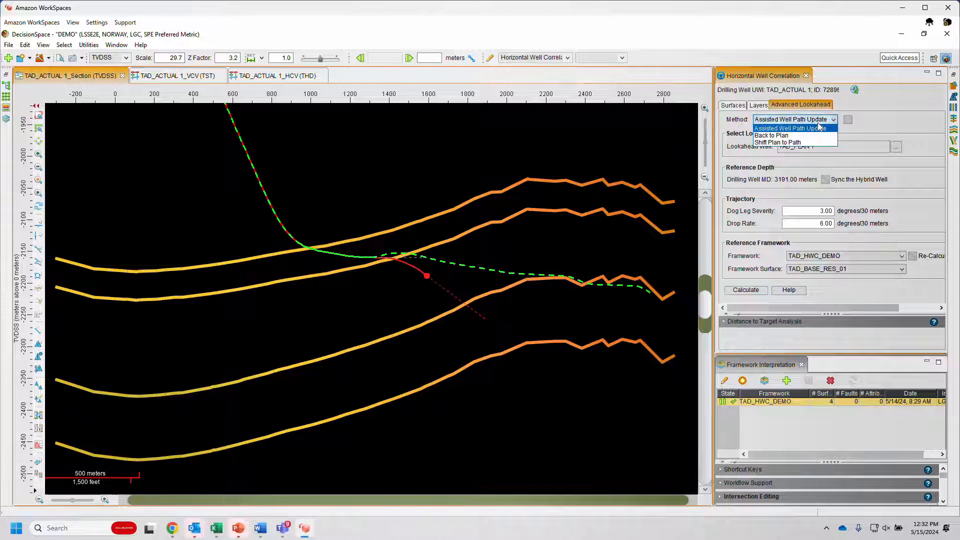
{"action": "left_click", "coordinate": [818, 124]}
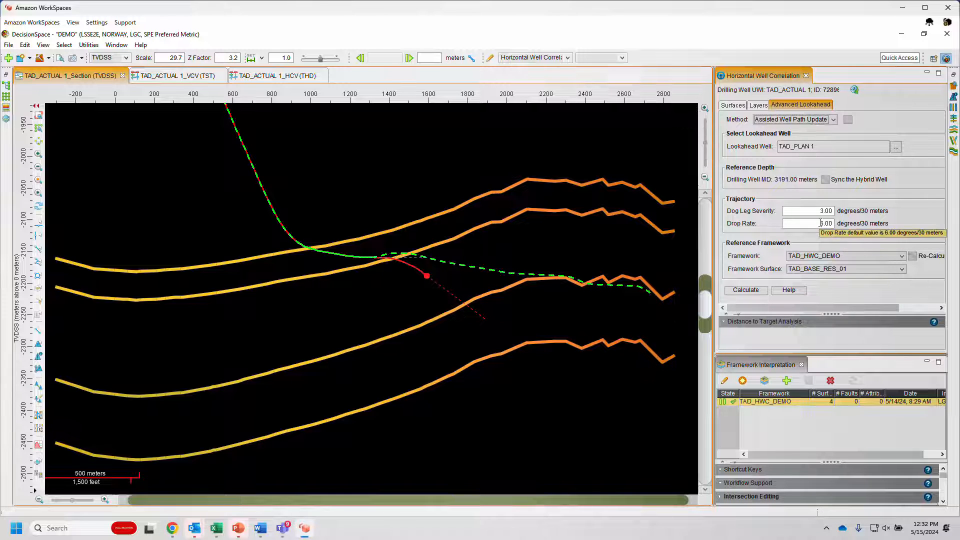
{"action": "left_click", "coordinate": [833, 270]}
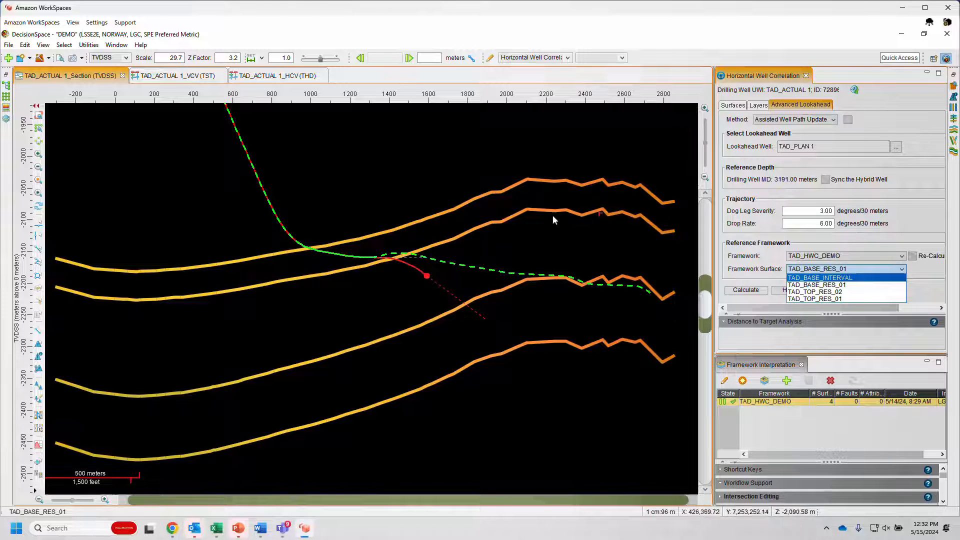
{"action": "left_click", "coordinate": [826, 287]}
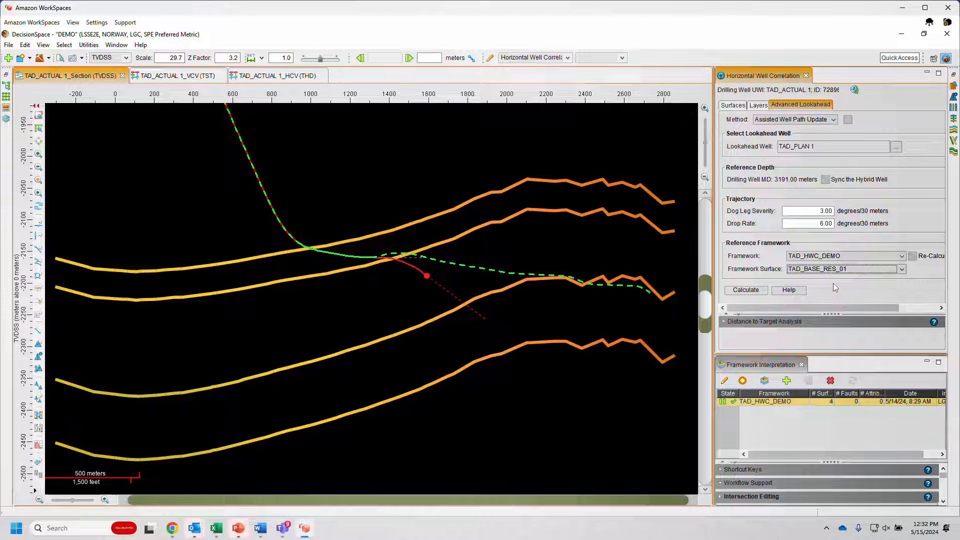
{"action": "left_click", "coordinate": [759, 294]}
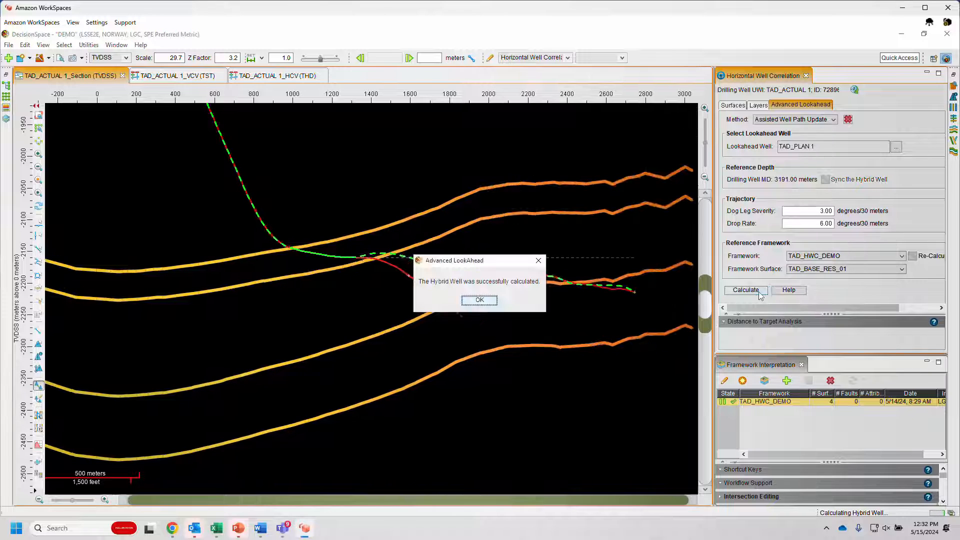
{"action": "left_click", "coordinate": [479, 300]}
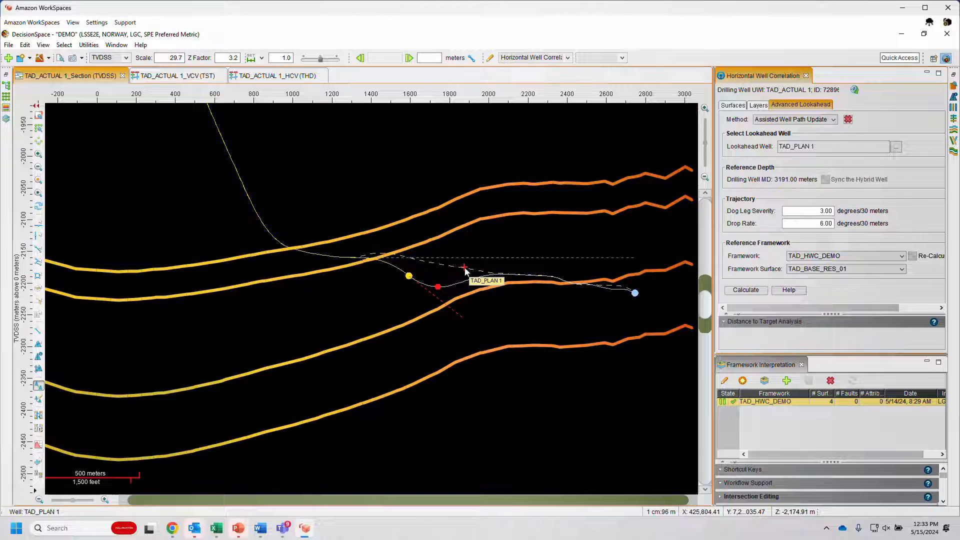
- Display the surface picks Pick_01 and Pick_02 in the TAD_ACTUAL 1 section view
{"action": "left_click", "coordinate": [6, 75]}
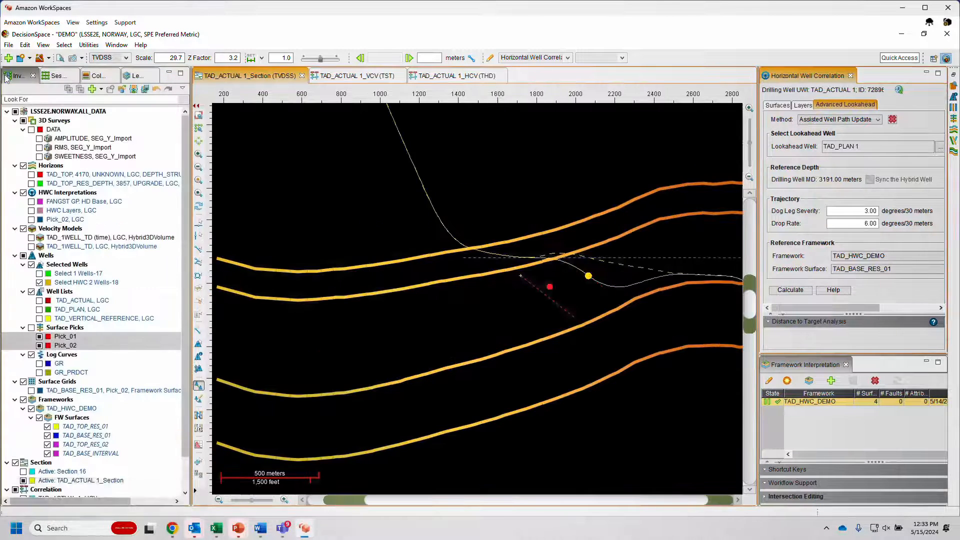
{"action": "left_click", "coordinate": [32, 328]}
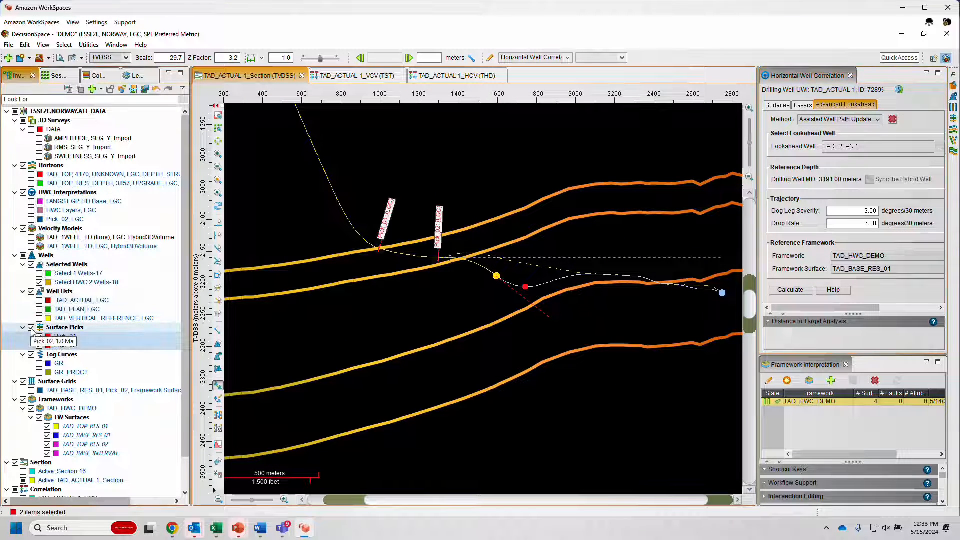
{"action": "left_click", "coordinate": [170, 75]}
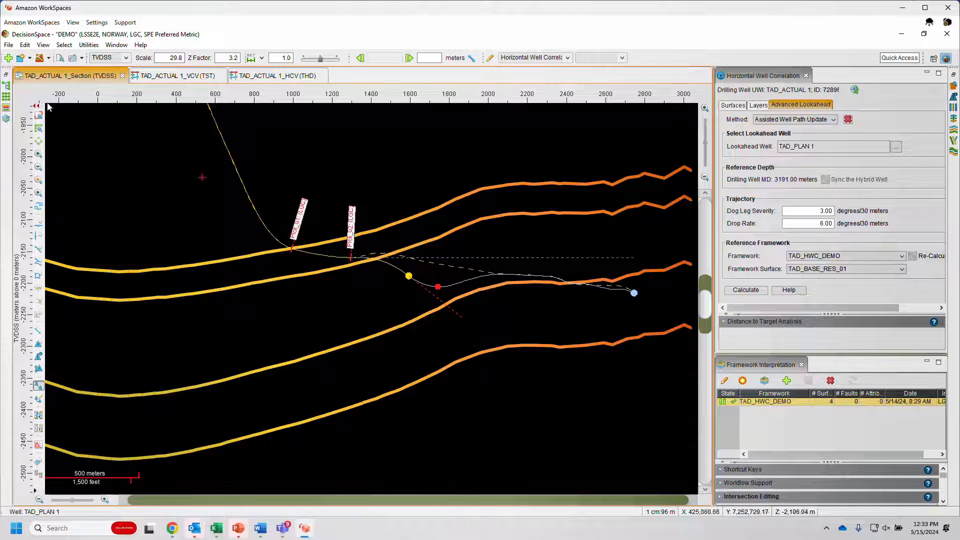
- Add the surface pick Pick_02 to the existing TAD_HWC_DEMO framework as a source for the TAD_BASE_RES_01 surface
{"action": "left_click", "coordinate": [6, 75]}
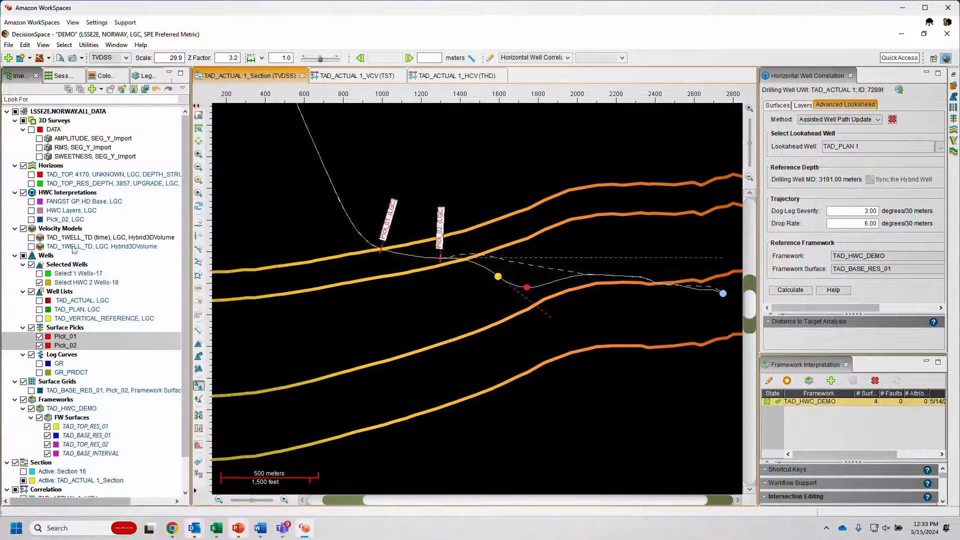
{"action": "left_click", "coordinate": [72, 348]}
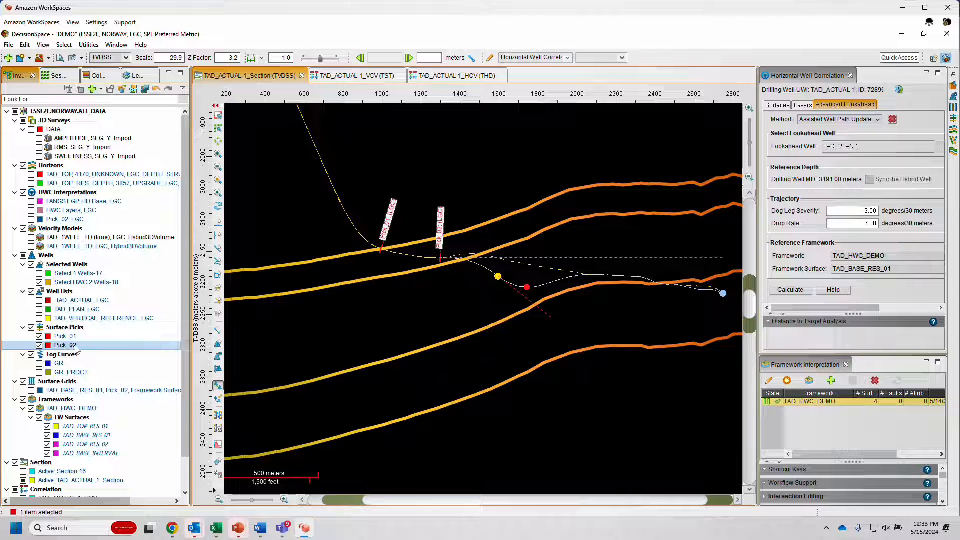
{"action": "right_click", "coordinate": [76, 349]}
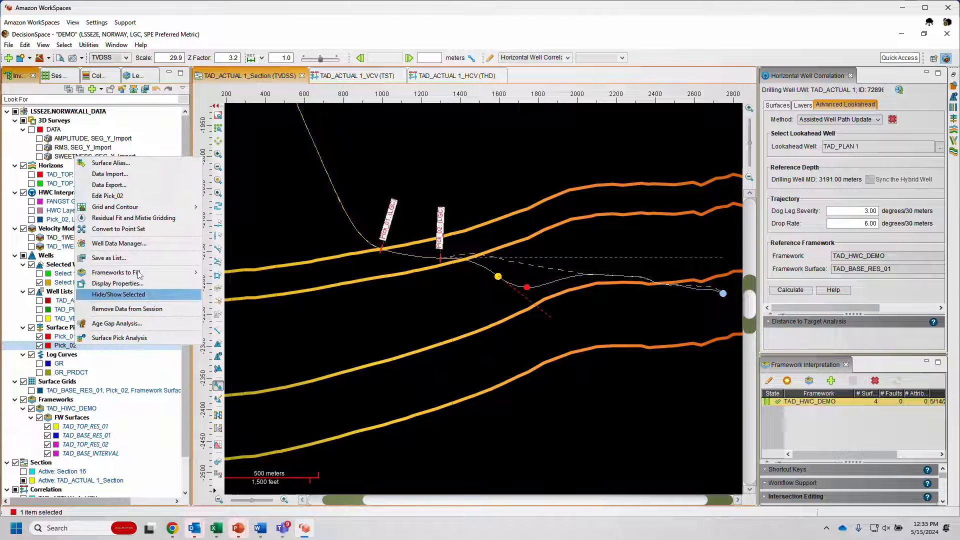
{"action": "mouse_move", "coordinate": [139, 273]}
{"action": "mouse_move", "coordinate": [278, 296]}
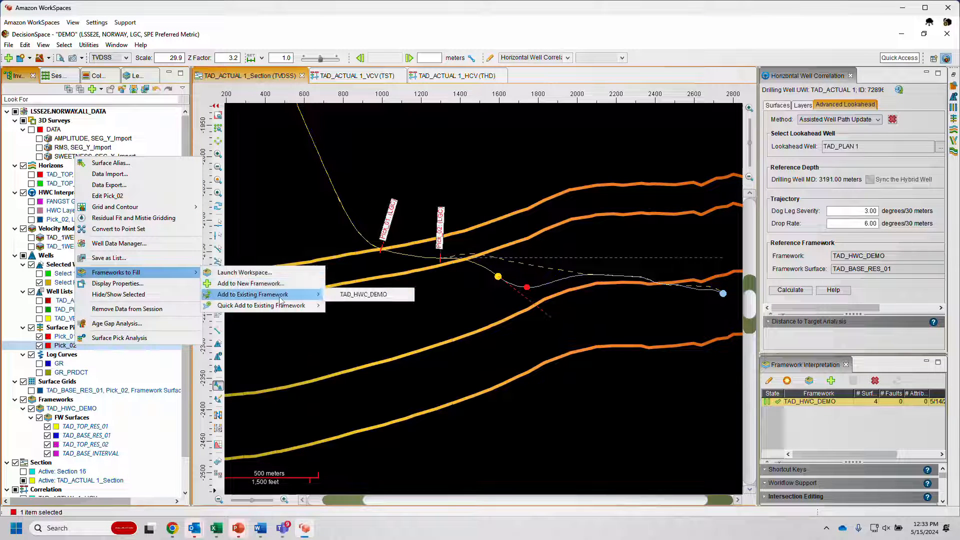
{"action": "left_click", "coordinate": [358, 294]}
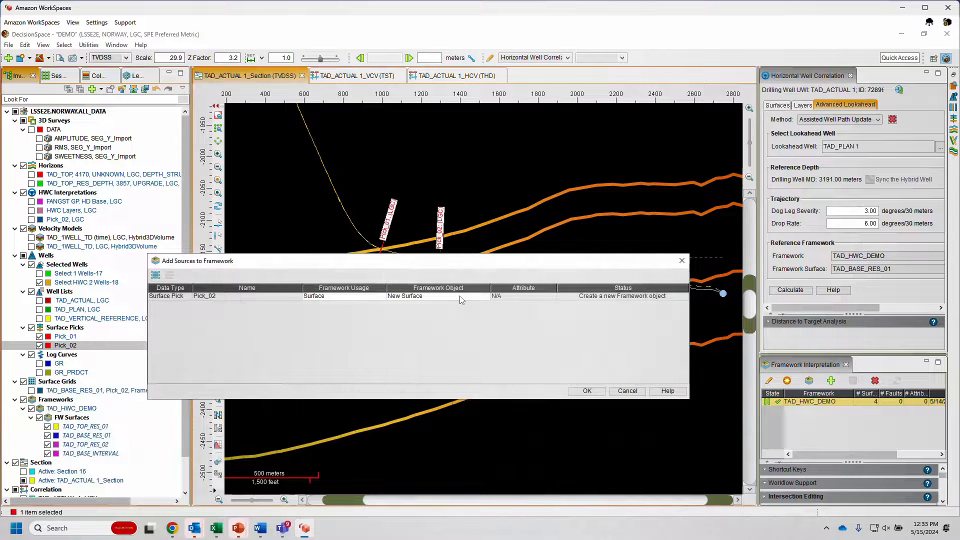
{"action": "left_click", "coordinate": [460, 295]}
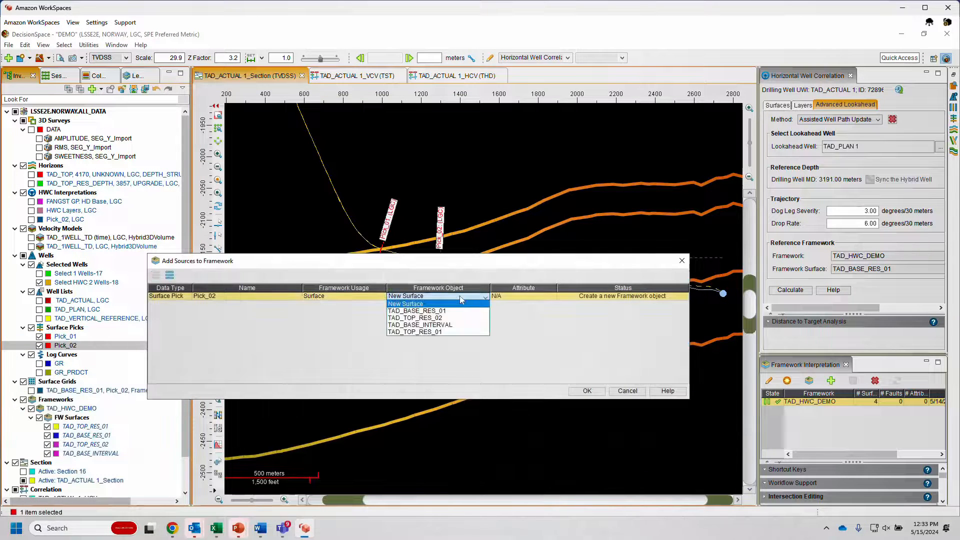
{"action": "left_click", "coordinate": [439, 311]}
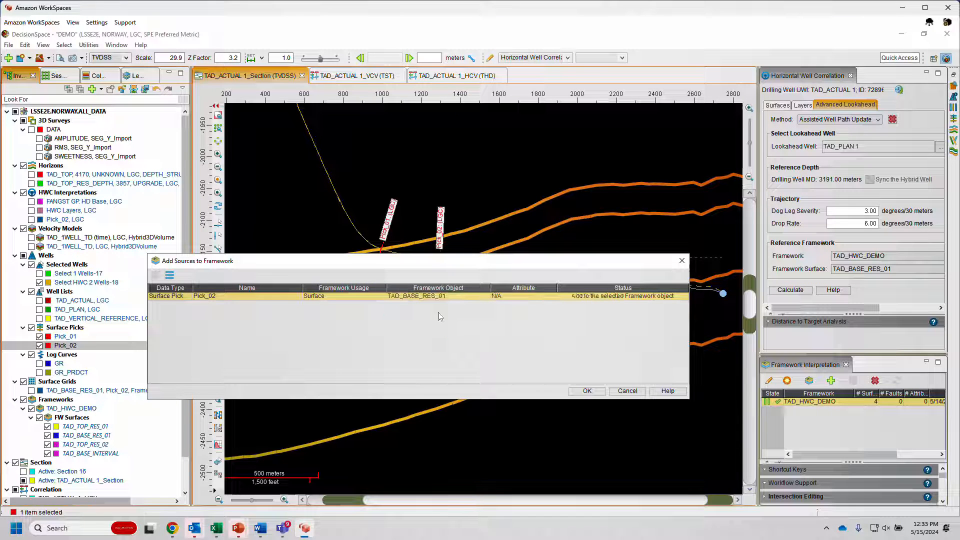
{"action": "left_click", "coordinate": [591, 393]}
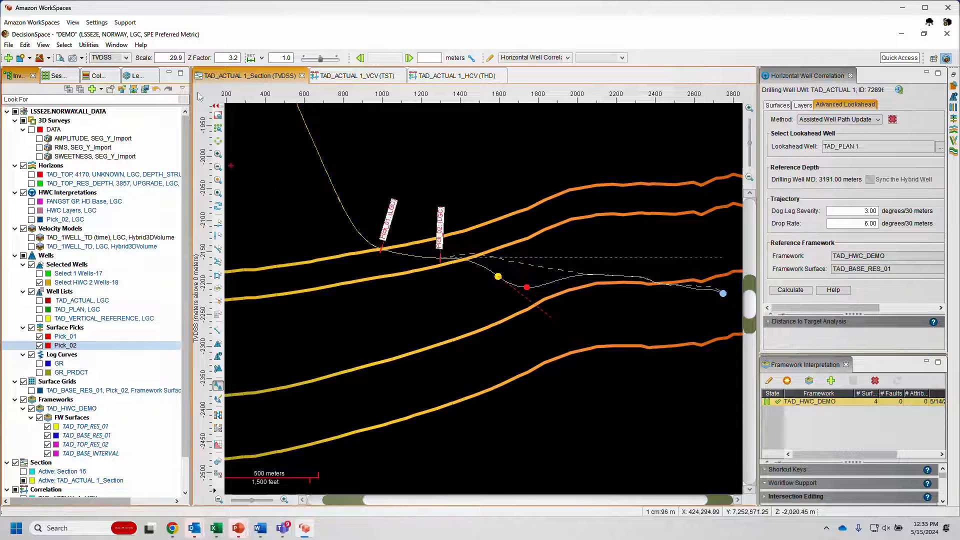
{"action": "left_click", "coordinate": [169, 75]}
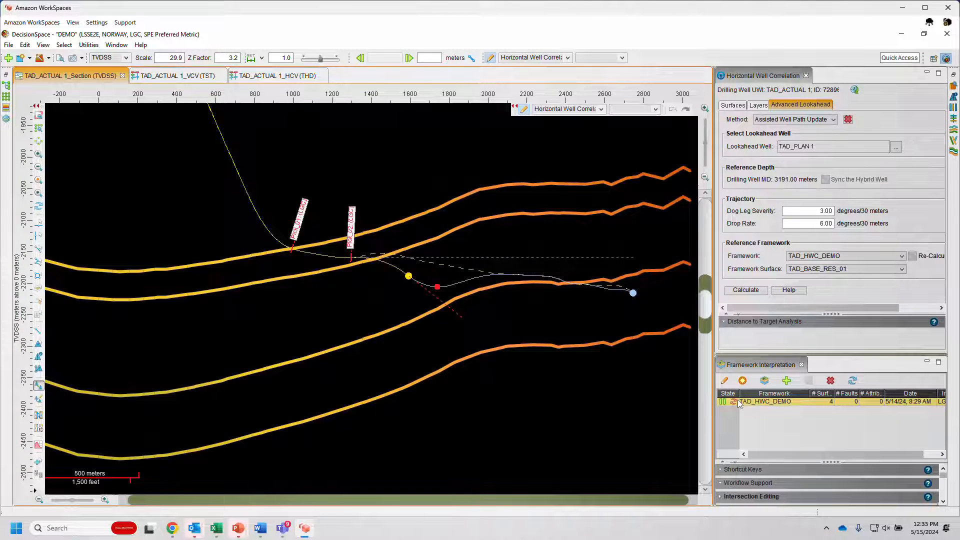
- Set the data fit of the TAD_ACTUAL Pick_02 source to 10 for surface TAD_BASE_RES_01 in the TAD_HWC_DEMO framework
{"action": "left_click", "coordinate": [765, 382]}
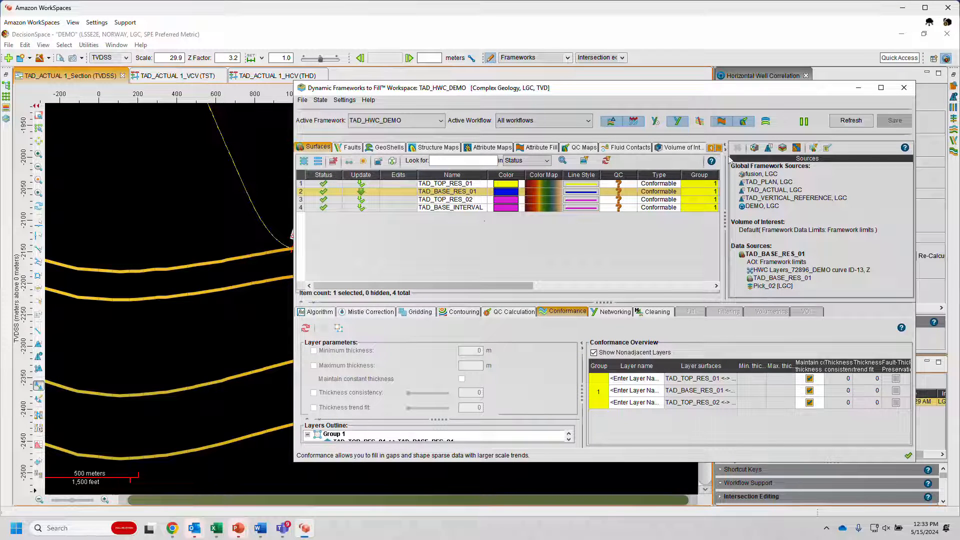
{"action": "left_click", "coordinate": [820, 149]}
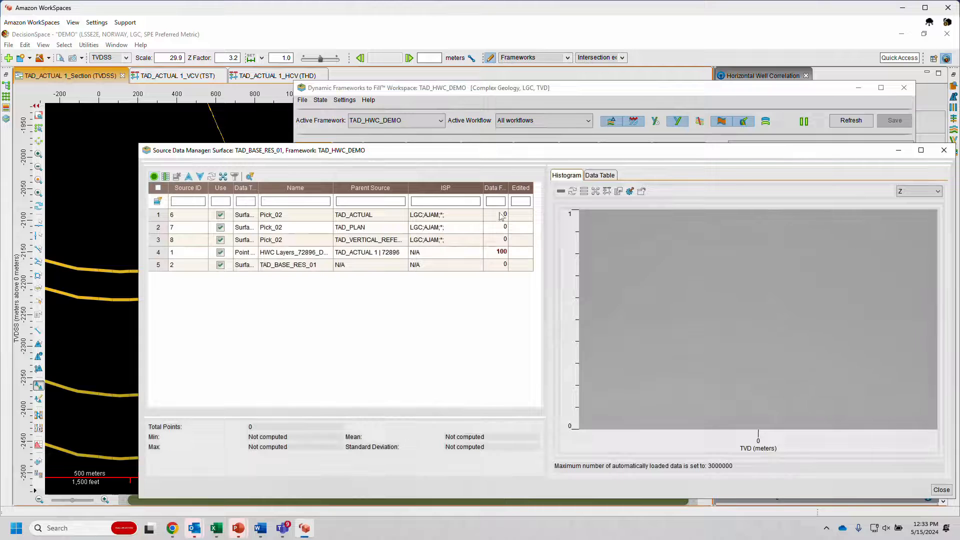
{"action": "left_click", "coordinate": [502, 216]}
{"action": "left_click", "coordinate": [496, 217]}
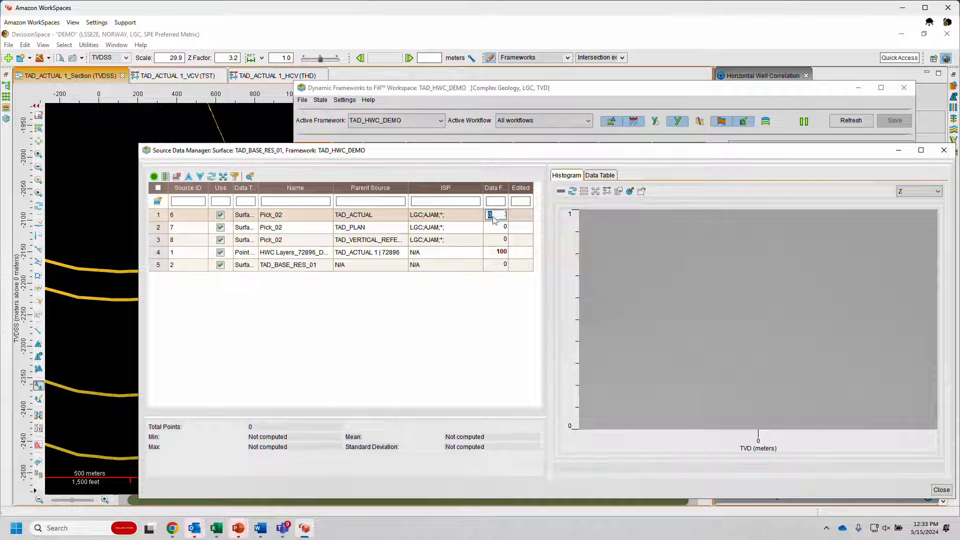
{"action": "type", "text": "10"}
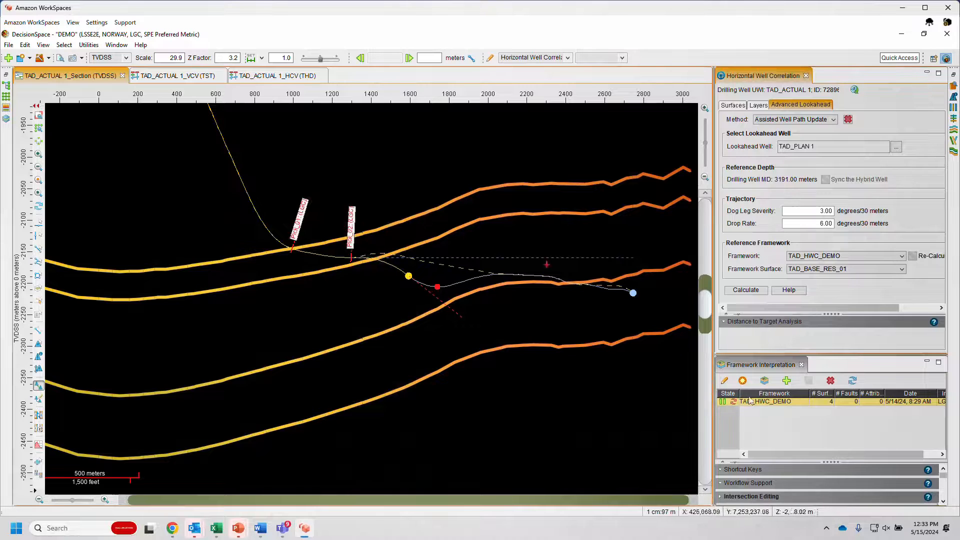
- Refresh the TAD_HWC_DEMO framework and recalculate the hybrid well with the latest framework update
{"action": "left_click", "coordinate": [734, 402]}
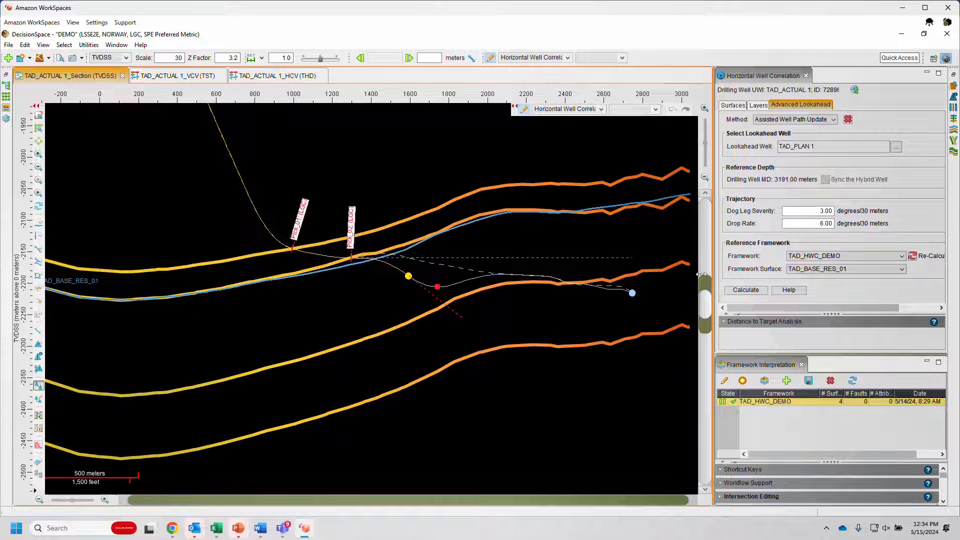
{"action": "left_click_drag", "start_coordinate": [701, 275], "coordinate": [668, 274]}
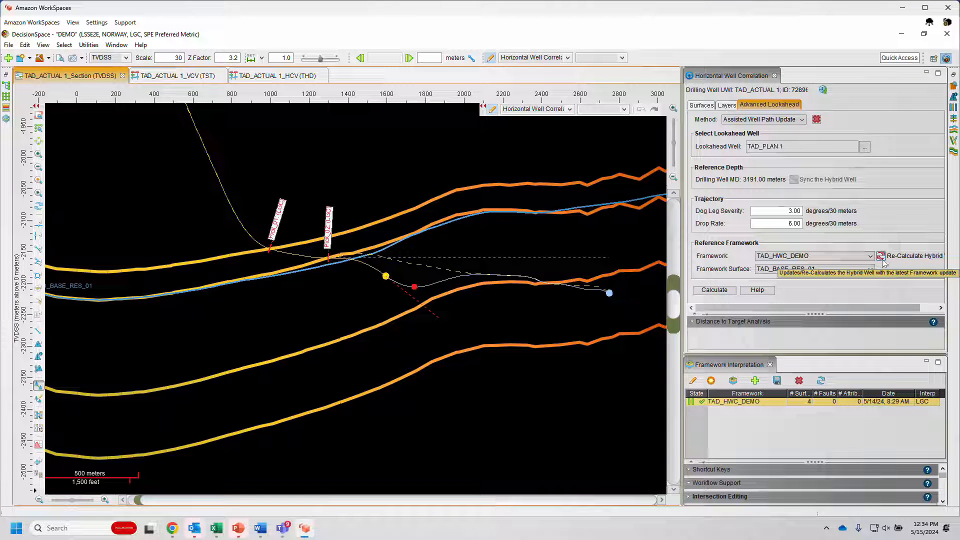
{"action": "left_click", "coordinate": [880, 256]}
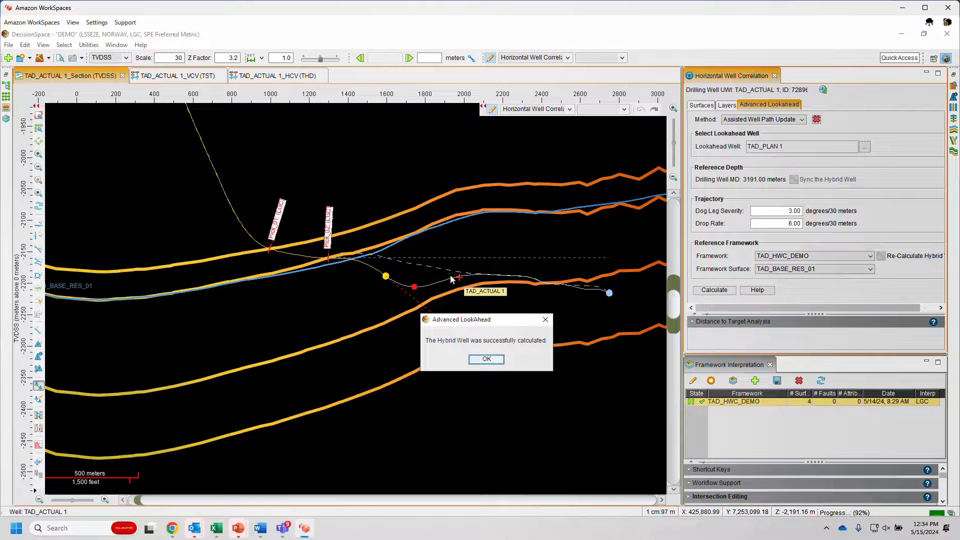
{"action": "left_click", "coordinate": [487, 359]}
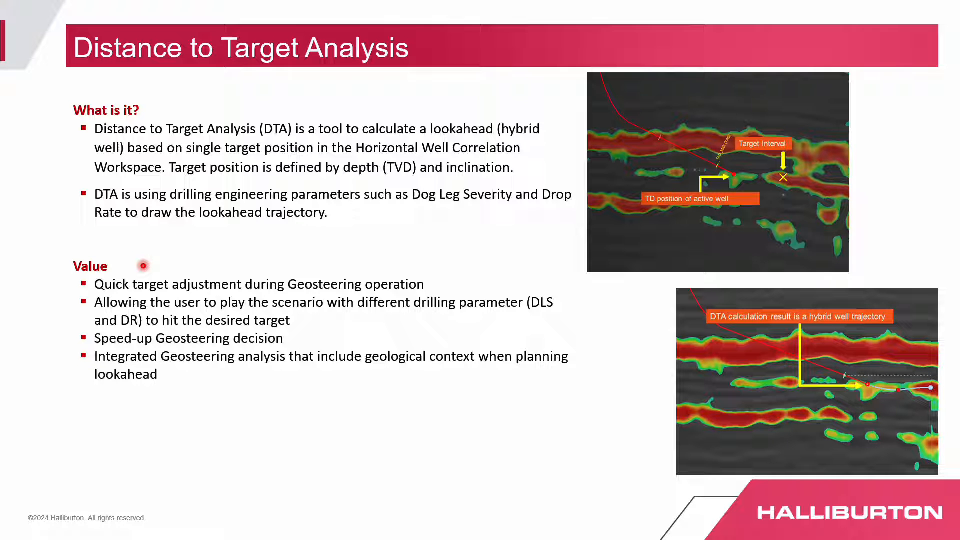
{"action": "key", "text": "Right"}
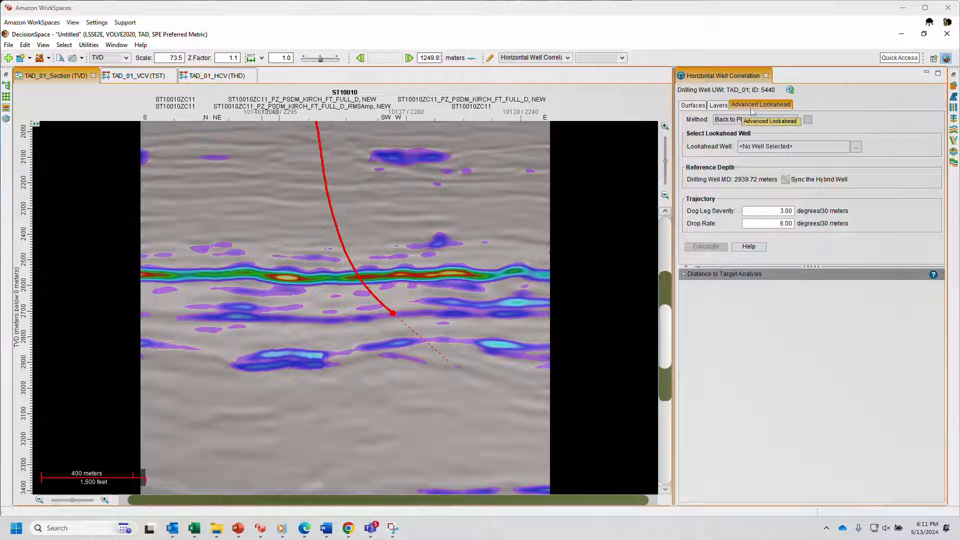
- Run the Distance to Target Analysis for well TAD_01 with a target TVD of 2830 meters
{"action": "left_click", "coordinate": [684, 275]}
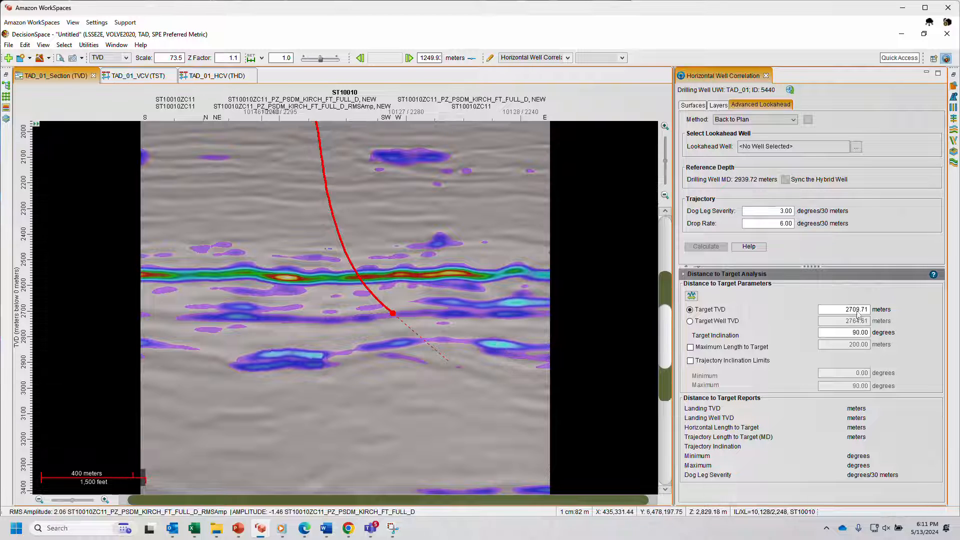
{"action": "left_click_drag", "start_coordinate": [845, 310], "coordinate": [879, 310]}
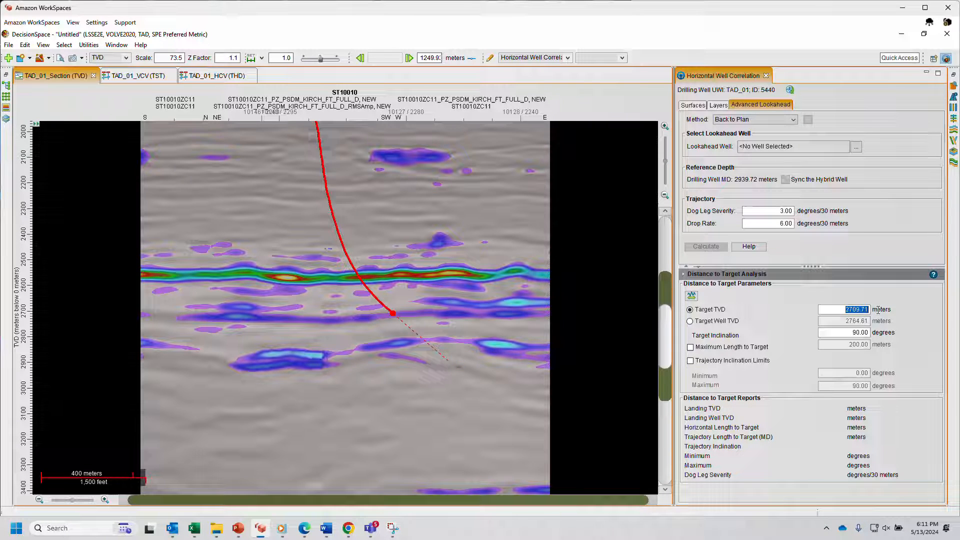
{"action": "type", "text": "2830"}
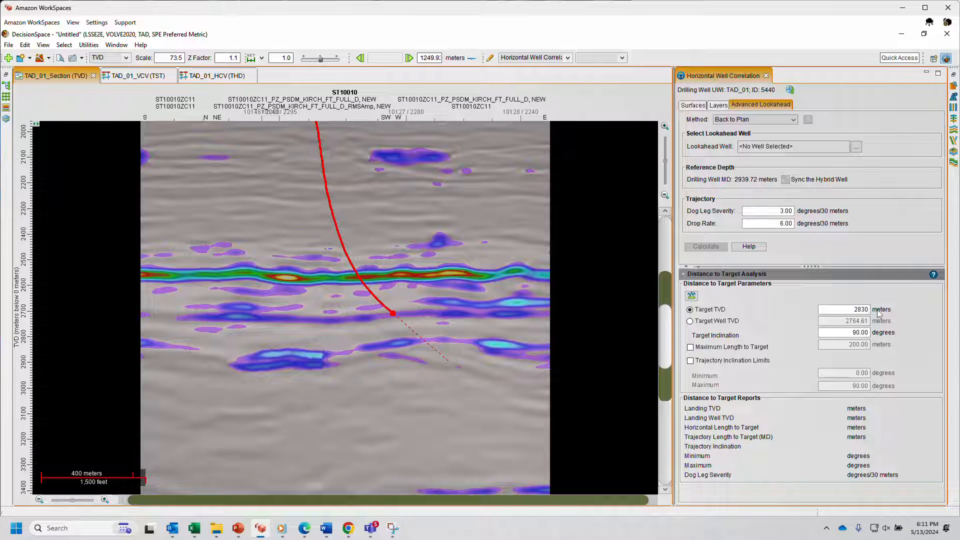
{"action": "key", "text": "Return"}
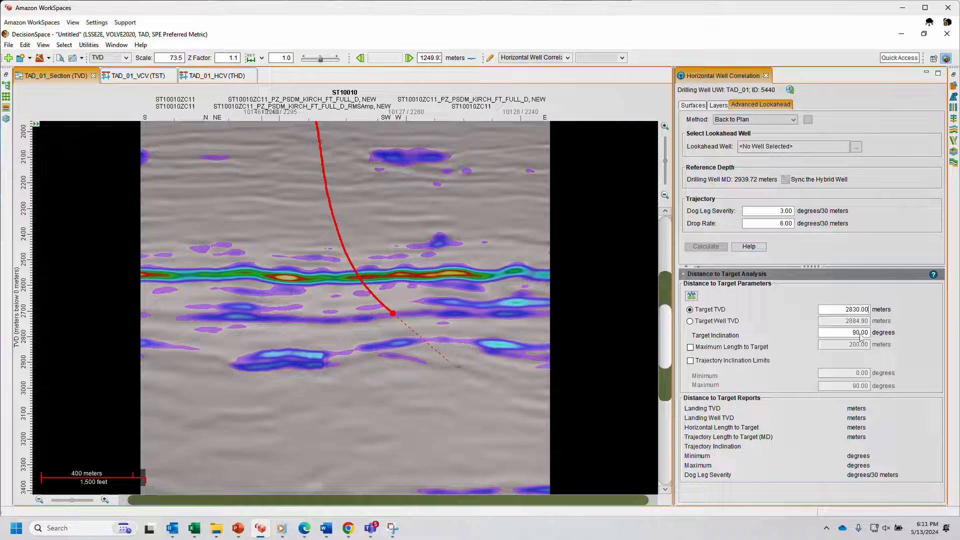
{"action": "left_click", "coordinate": [691, 295]}
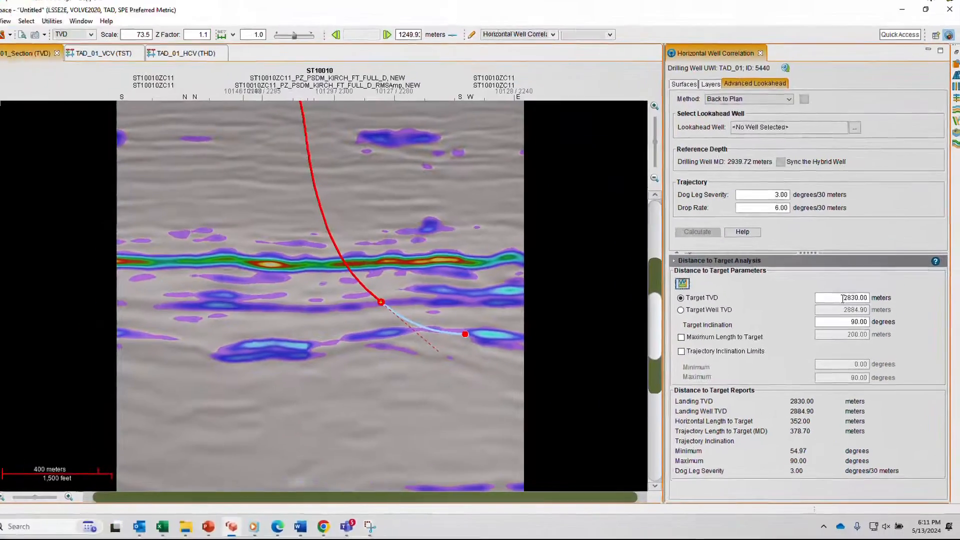
- Change the target TVD to 2827 meters and the dog leg severity to 2.75 degrees/30 meters for the TAD_01 lookahead trajectory
{"action": "left_click_drag", "start_coordinate": [846, 307], "coordinate": [878, 310]}
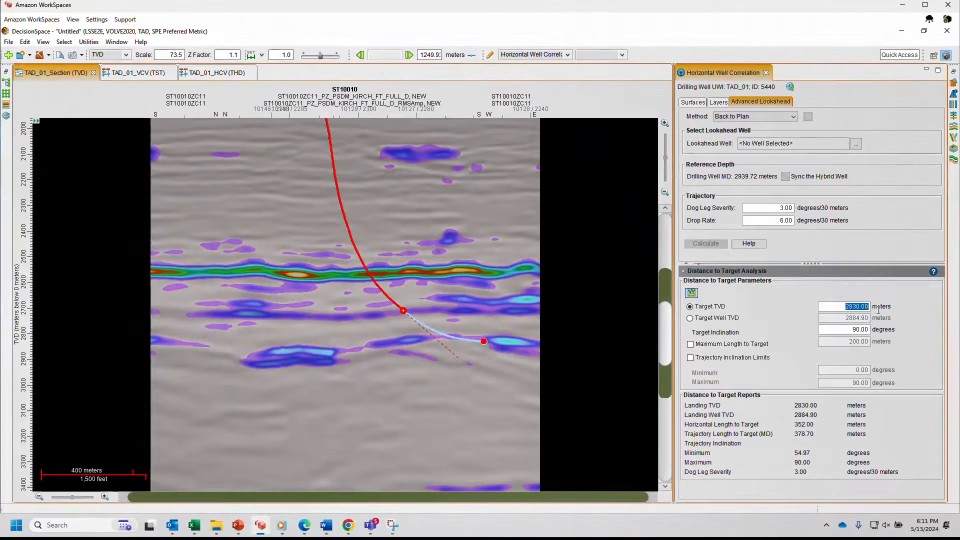
{"action": "type", "text": "2827"}
{"action": "key", "text": "Return"}
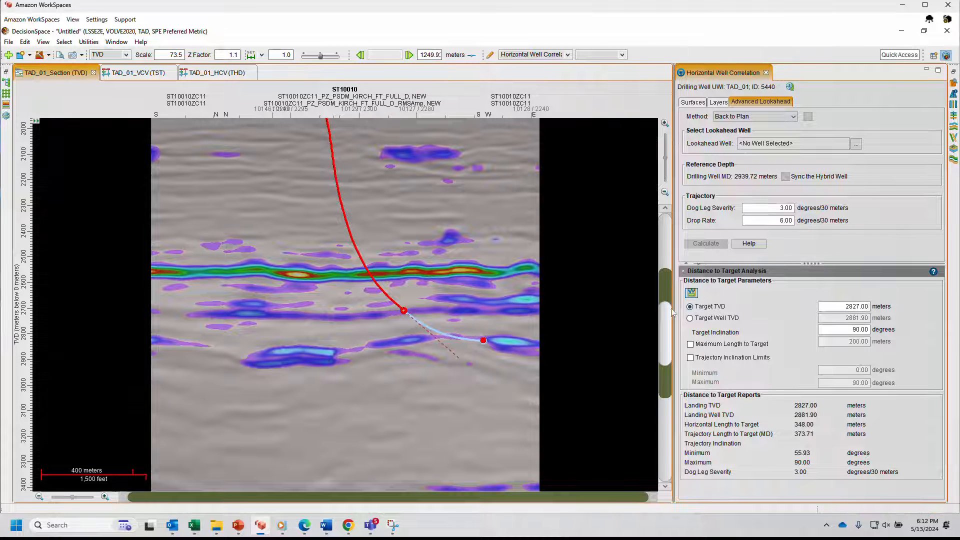
{"action": "left_click_drag", "start_coordinate": [779, 208], "coordinate": [795, 208]}
{"action": "type", "text": "2.75"}
{"action": "key", "text": "Return"}
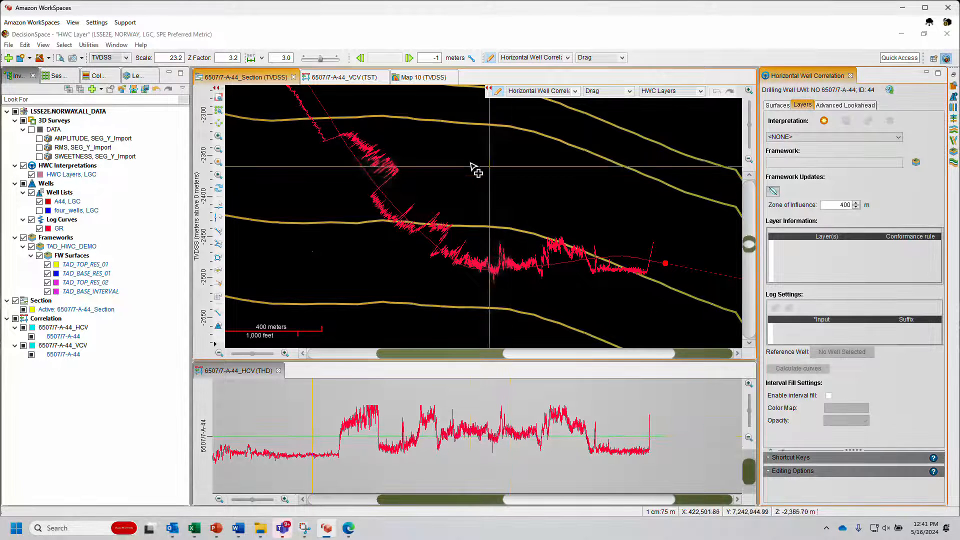
- Toggle the GR log curve and the frameworks off and back on to inspect them in the 6507/7-A-44 section
{"action": "left_click", "coordinate": [39, 228]}
{"action": "left_click", "coordinate": [39, 229]}
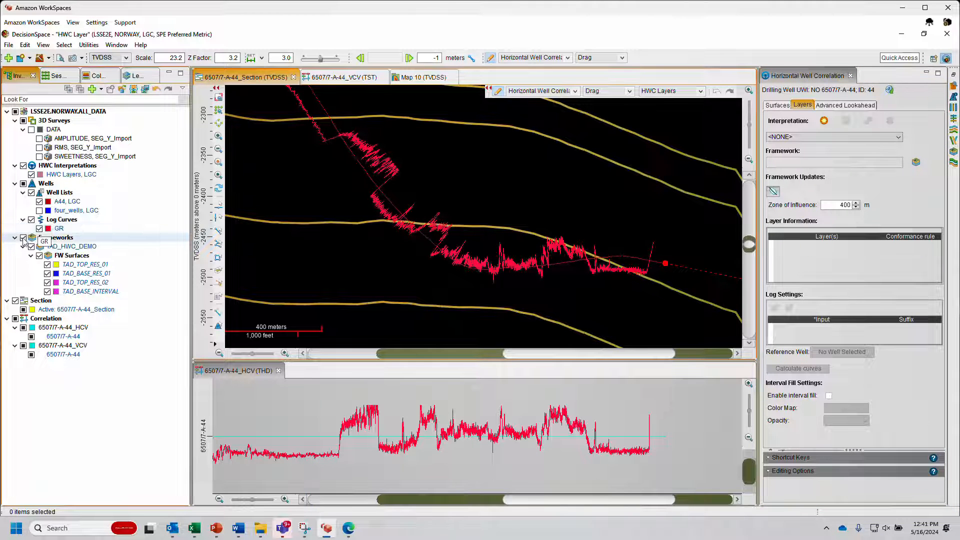
{"action": "left_click", "coordinate": [23, 237]}
{"action": "left_click", "coordinate": [23, 238]}
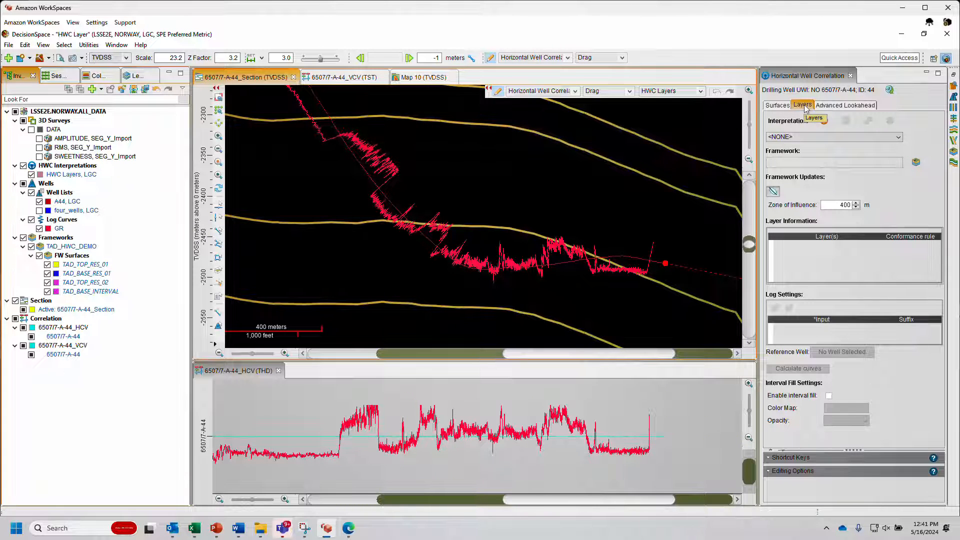
- Create the layer interpretation Interpretation 1 based on the TAD_HWC_DEMO framework
{"action": "left_click", "coordinate": [826, 123]}
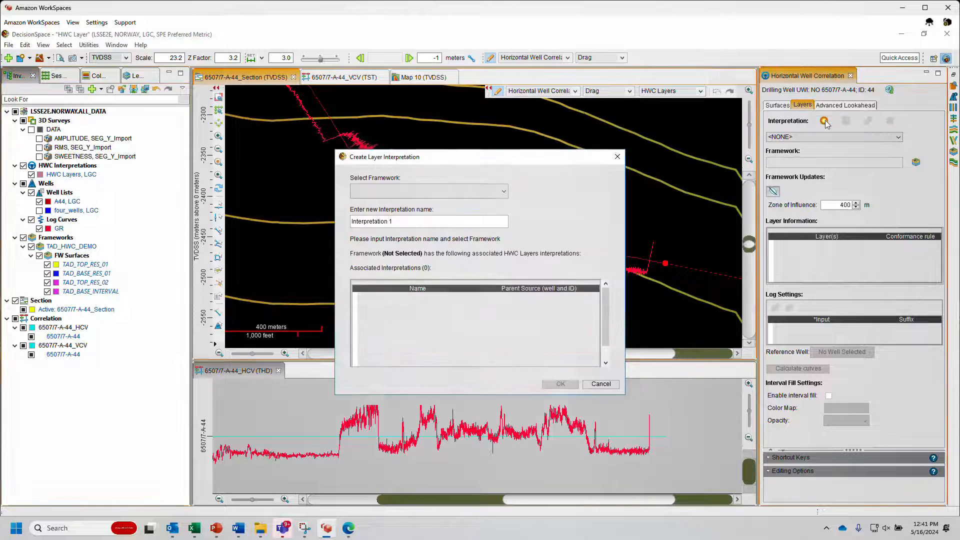
{"action": "left_click", "coordinate": [475, 193]}
{"action": "left_click", "coordinate": [389, 210]}
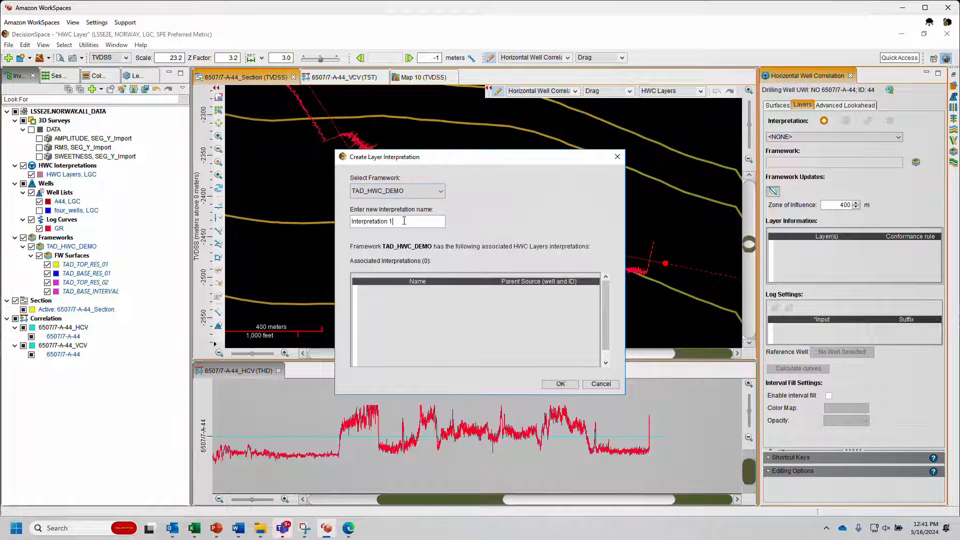
{"action": "left_click", "coordinate": [560, 385]}
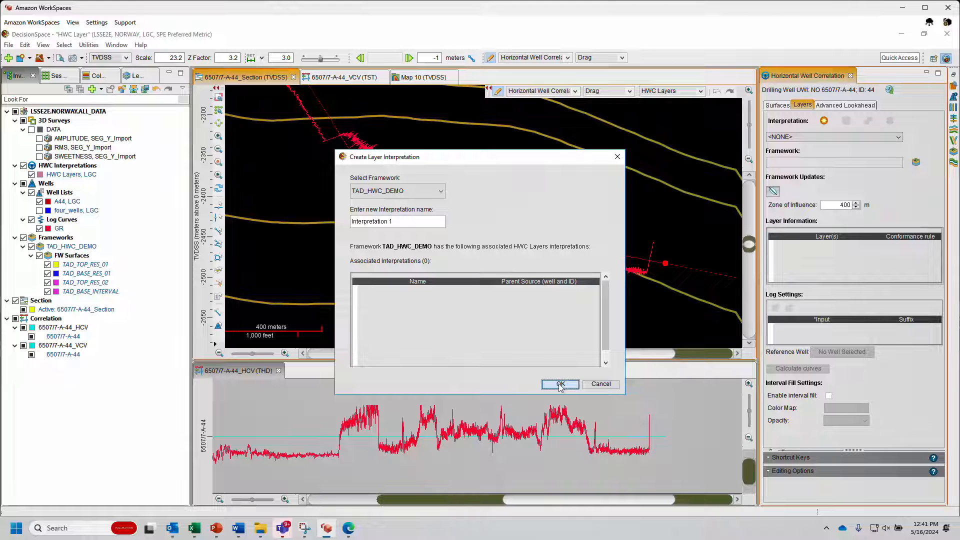
{"action": "left_click", "coordinate": [560, 384]}
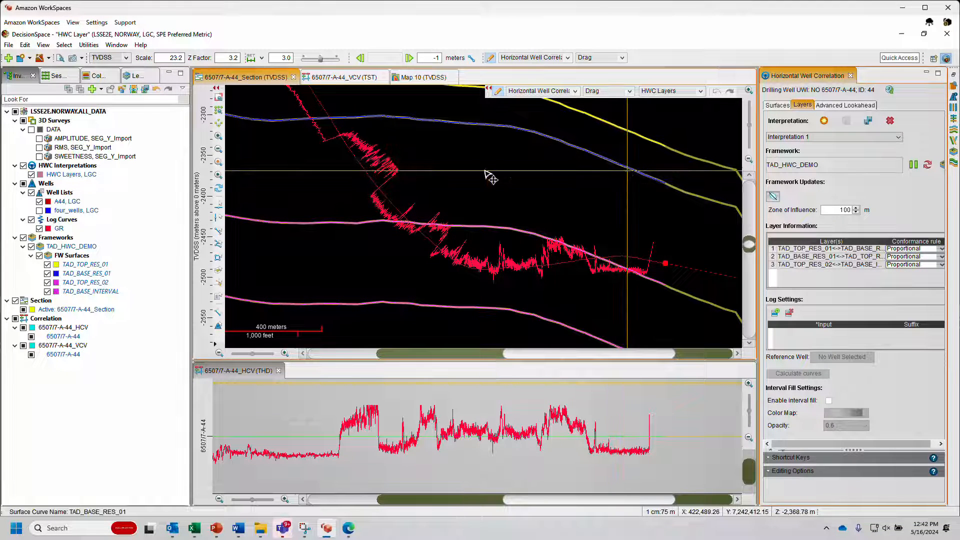
- Toggle the display of the frameworks and the HWC Layers to compare the layer lines with the framework surfaces
{"action": "left_click", "coordinate": [23, 238]}
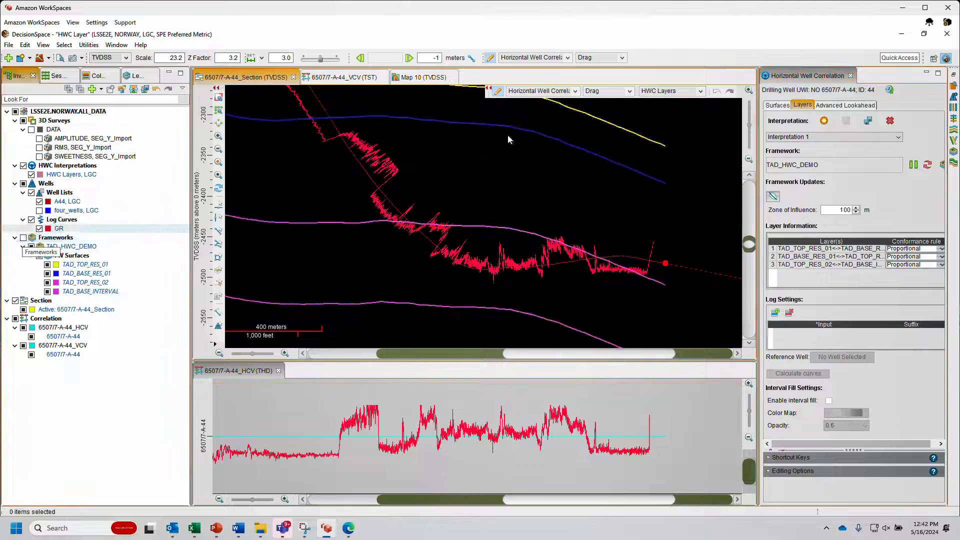
{"action": "left_click", "coordinate": [32, 175]}
{"action": "left_click", "coordinate": [32, 175]}
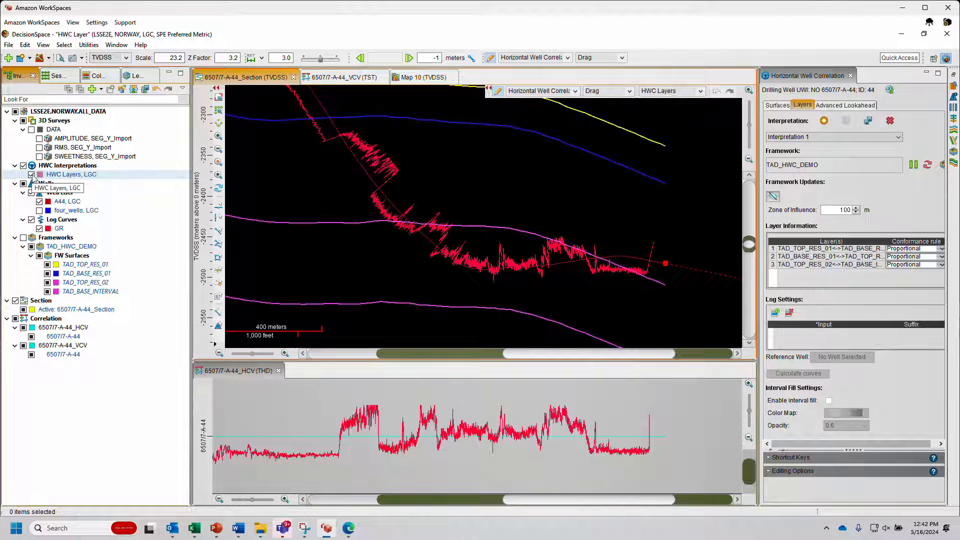
{"action": "left_click", "coordinate": [23, 238]}
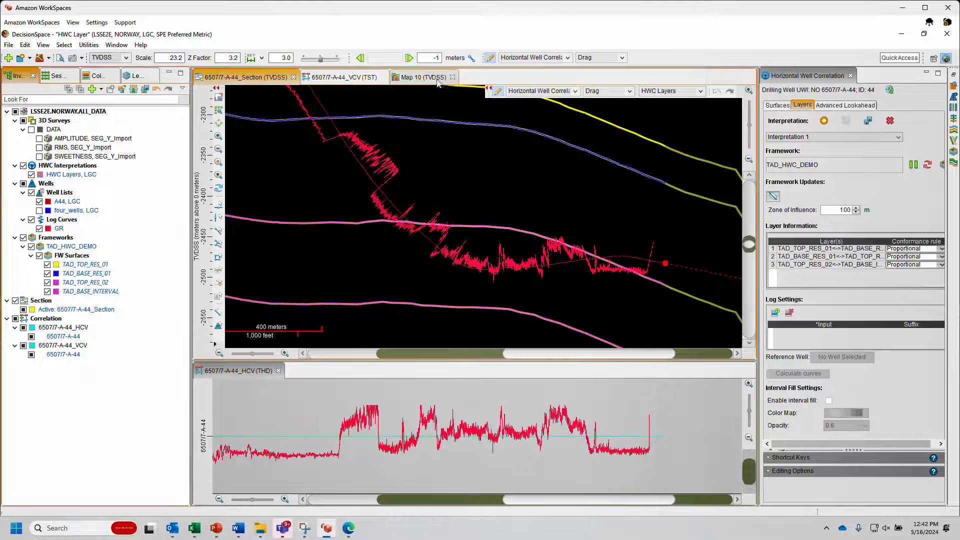
- Place the Map 10 view beside the 6507/7-A-44 section and make the section the active view
{"action": "left_click", "coordinate": [438, 78]}
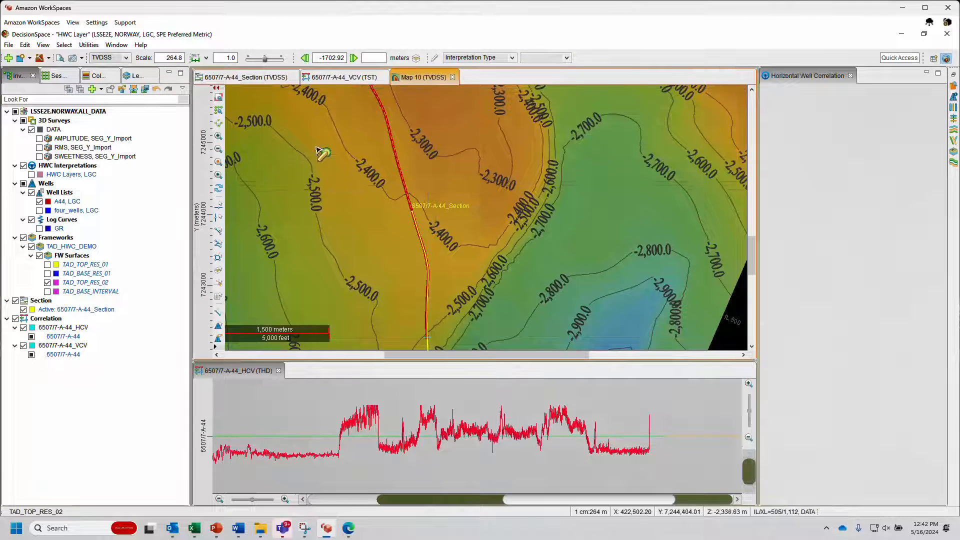
{"action": "left_click_drag", "start_coordinate": [414, 77], "coordinate": [620, 103]}
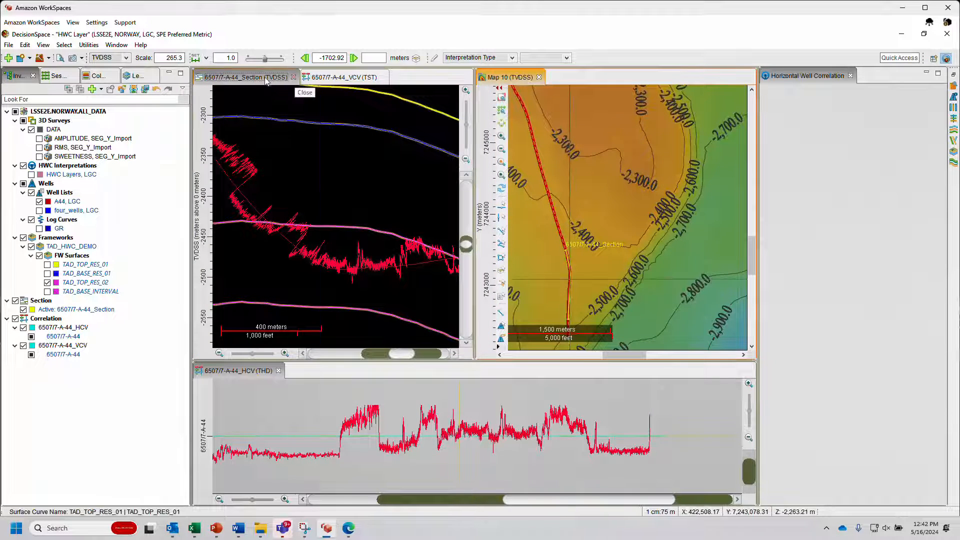
{"action": "left_click", "coordinate": [265, 81]}
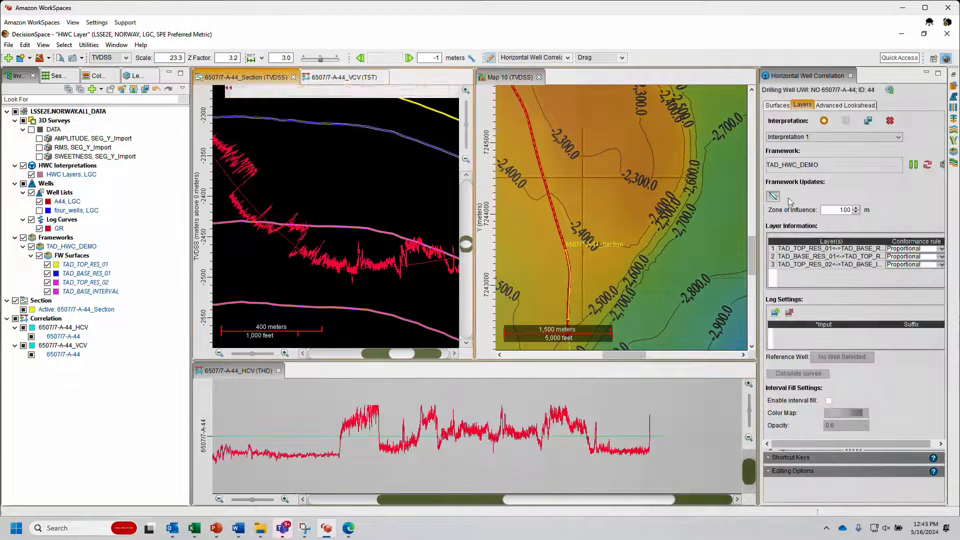
- Display the zone of influence around the well on the map and set it to 300 m
{"action": "left_click", "coordinate": [774, 197]}
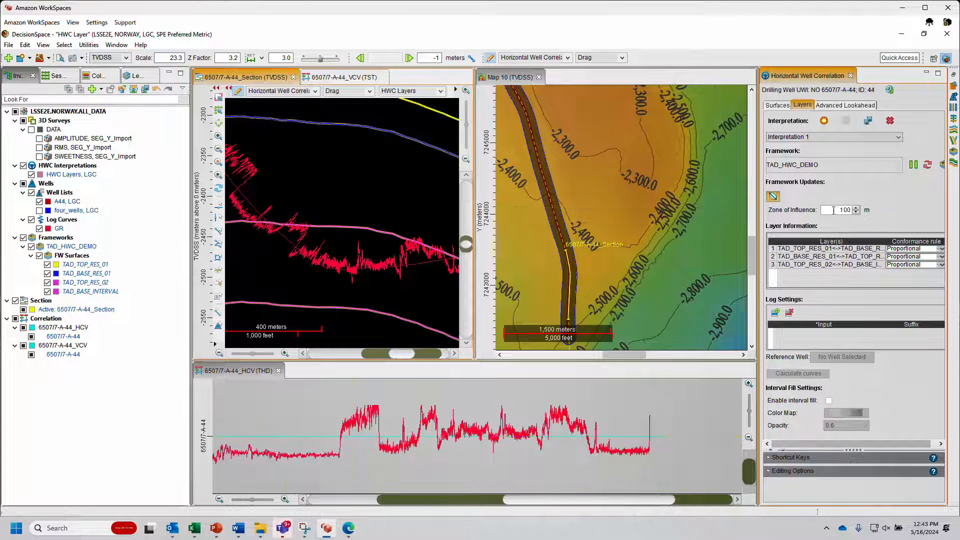
{"action": "left_click_drag", "start_coordinate": [841, 210], "coordinate": [856, 210]}
{"action": "key", "text": "Return"}
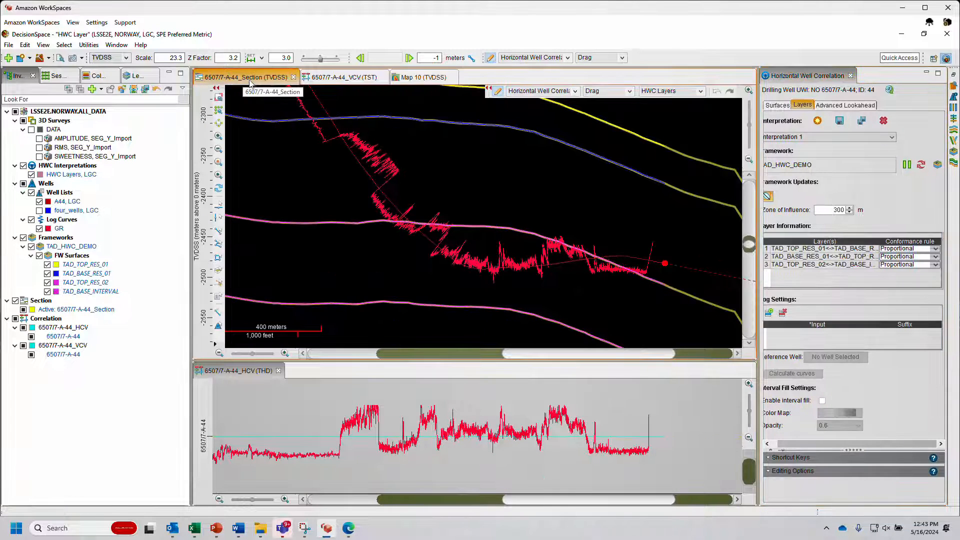
- Add GR as the input log curve and choose 6507/7-A-44 as the reference well for the layer interpretation
{"action": "left_click", "coordinate": [769, 312]}
{"action": "left_click", "coordinate": [707, 247]}
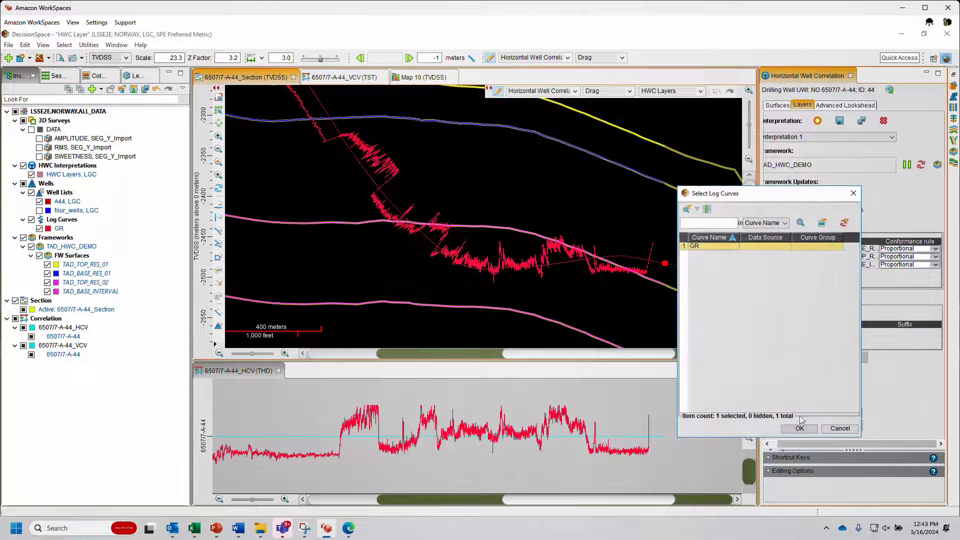
{"action": "left_click", "coordinate": [799, 429]}
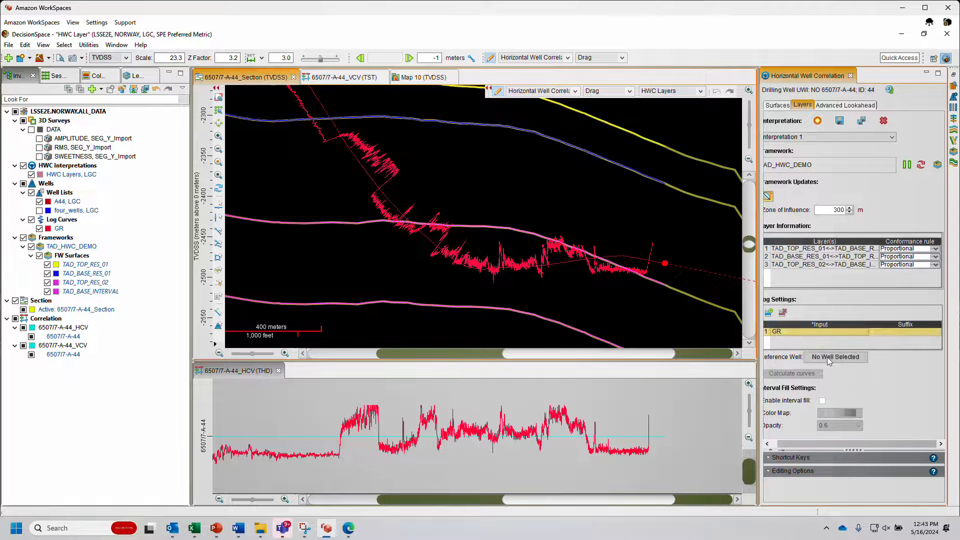
{"action": "left_click", "coordinate": [835, 357]}
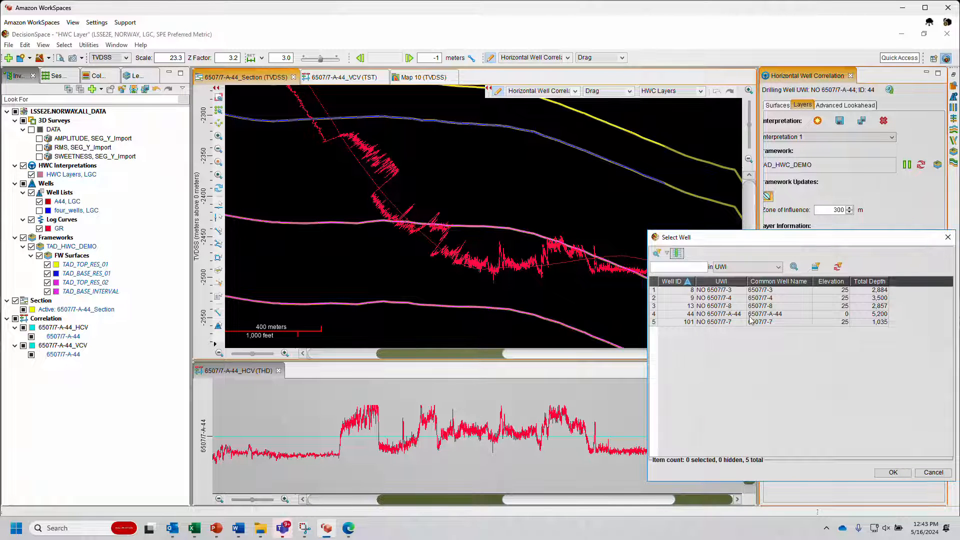
{"action": "left_click", "coordinate": [750, 315]}
{"action": "left_click", "coordinate": [890, 474]}
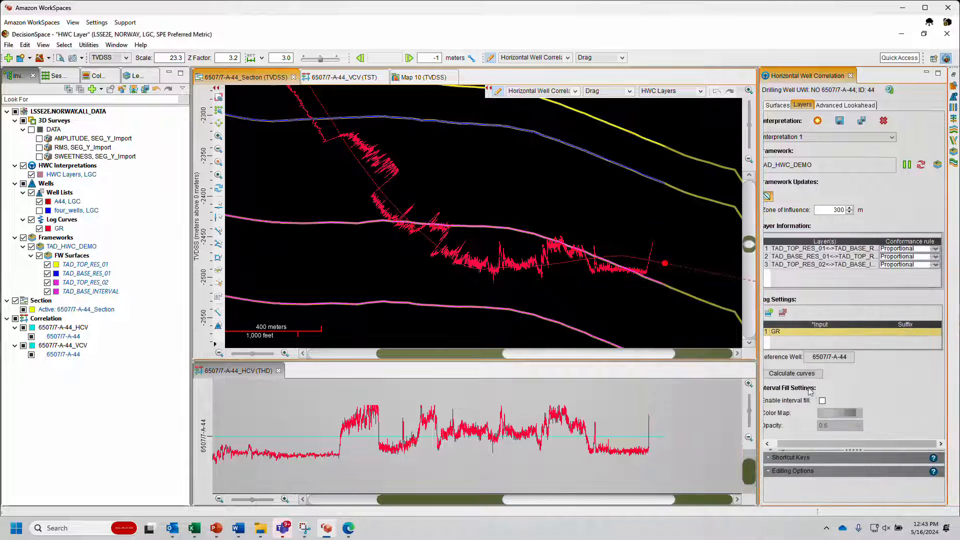
- Calculate the predicted curve from GR and enable the interval fill for the layers in the section
{"action": "left_click", "coordinate": [800, 374]}
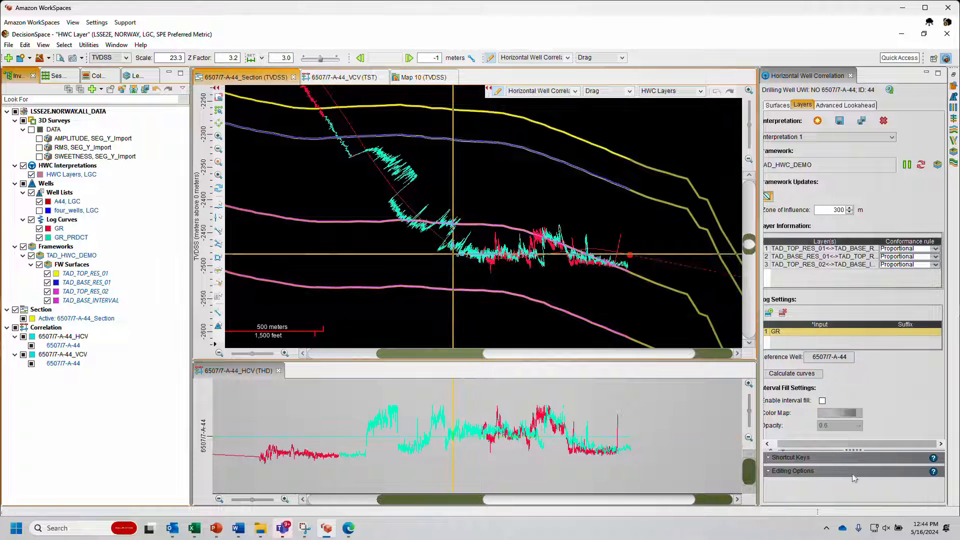
{"action": "left_click_drag", "start_coordinate": [826, 445], "coordinate": [820, 445]}
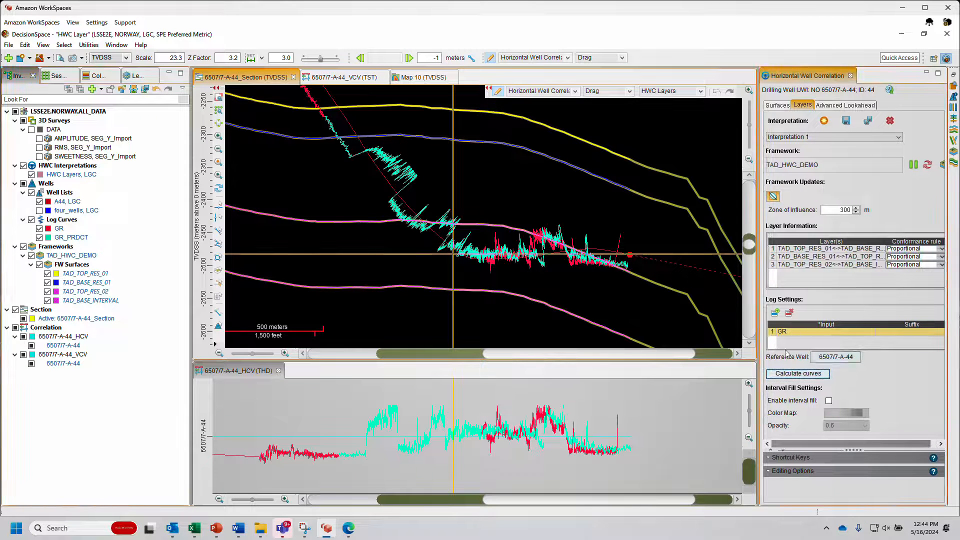
{"action": "left_click", "coordinate": [829, 401]}
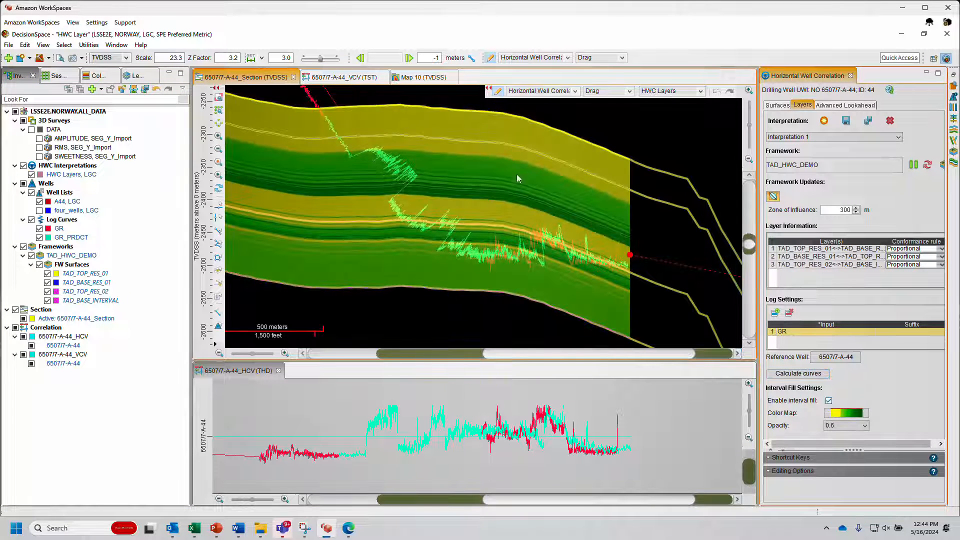
- Try the BlackWhiteYellow system color map on the interval fill
{"action": "left_click", "coordinate": [841, 414]}
{"action": "mouse_move", "coordinate": [885, 418]}
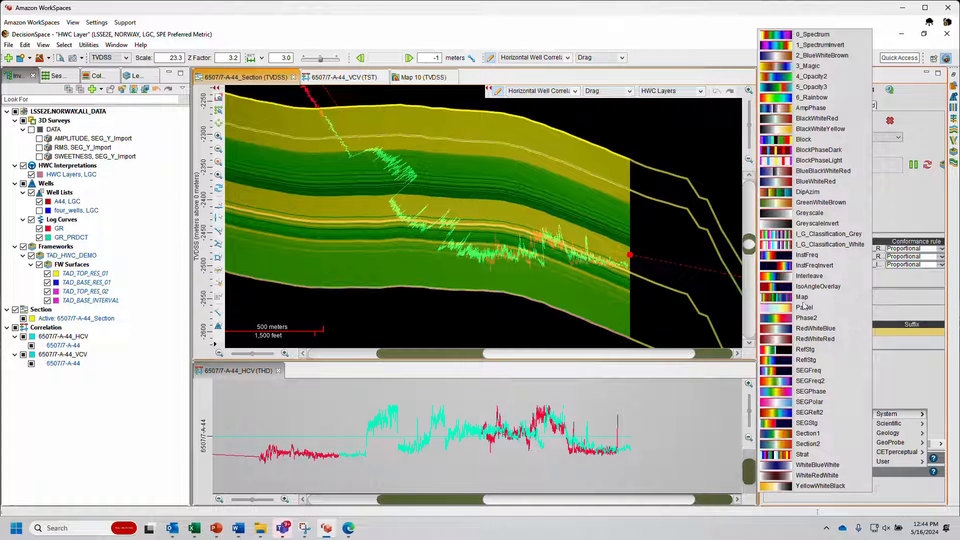
{"action": "left_click", "coordinate": [800, 129]}
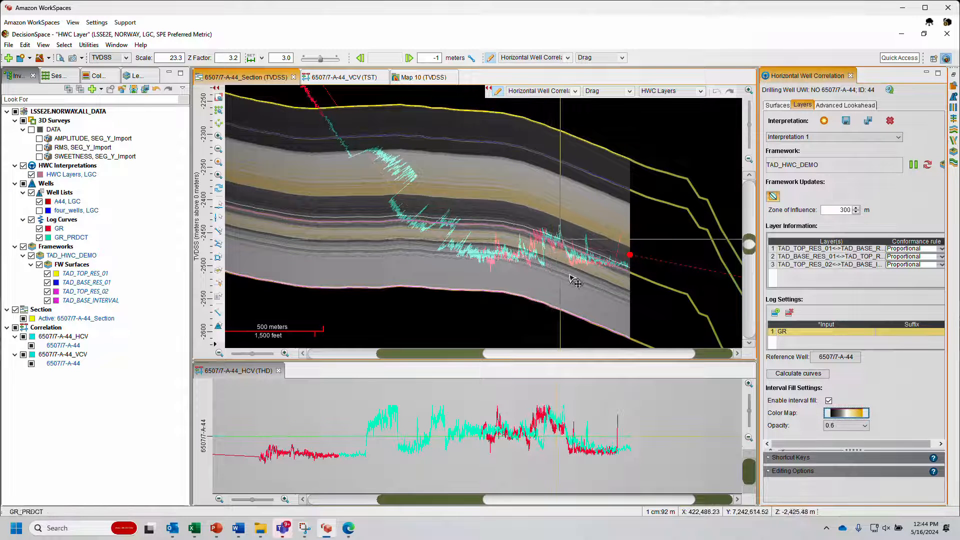
- Set the interval fill to the GammaRay geology color map with 0.8 opacity, and turn the fill off
{"action": "left_click", "coordinate": [842, 418]}
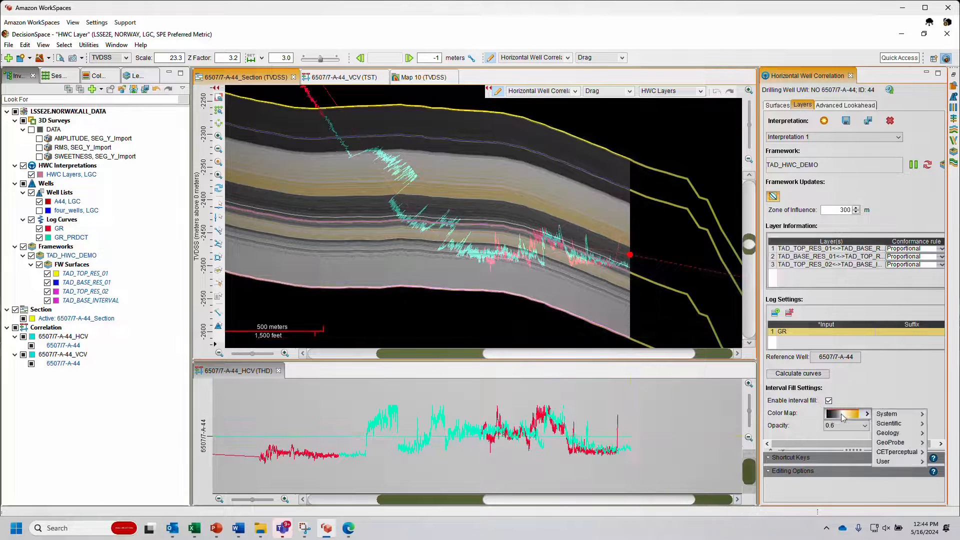
{"action": "mouse_move", "coordinate": [889, 435]}
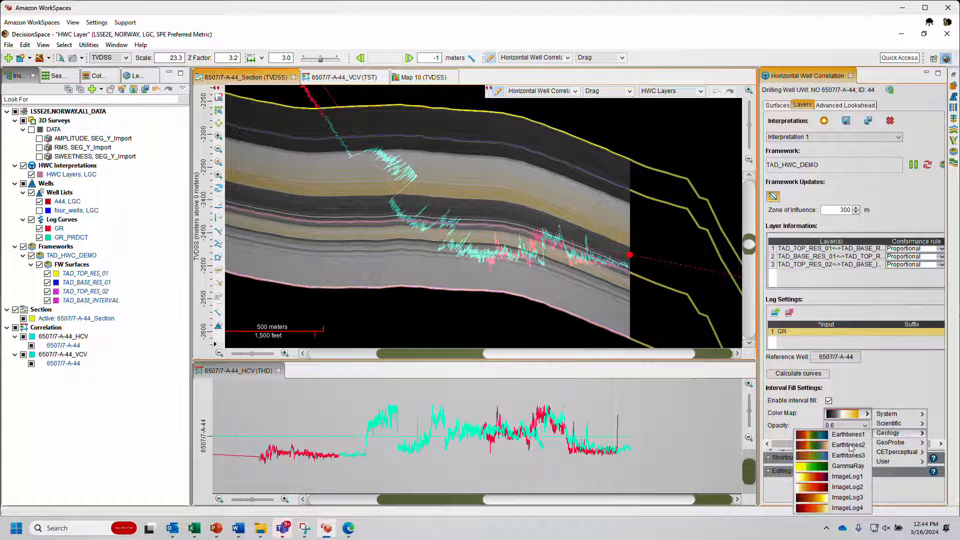
{"action": "left_click", "coordinate": [845, 467]}
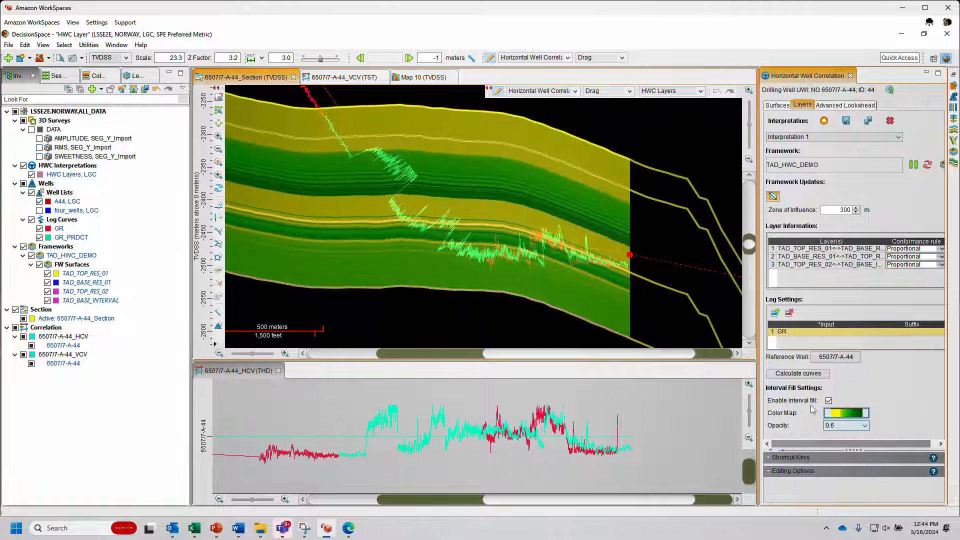
{"action": "left_click", "coordinate": [836, 426]}
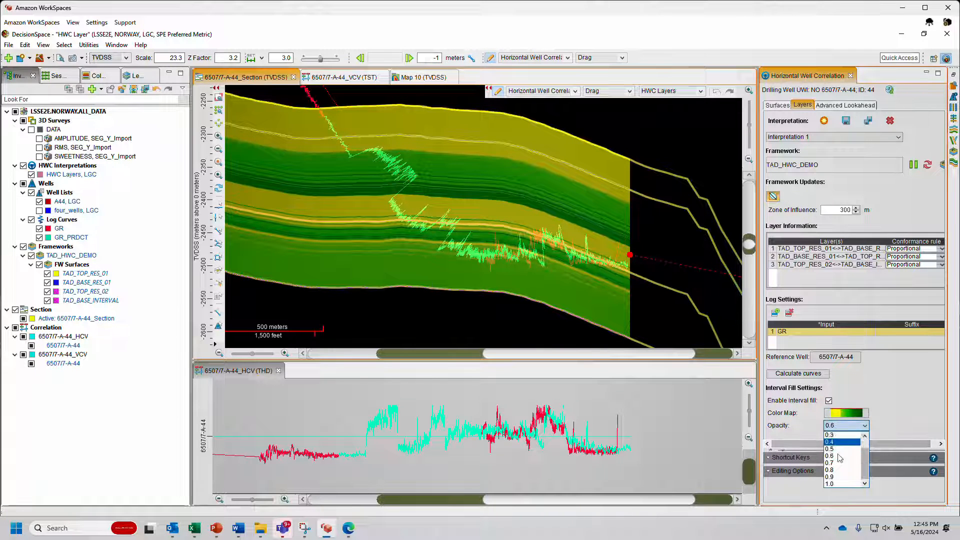
{"action": "left_click", "coordinate": [836, 470]}
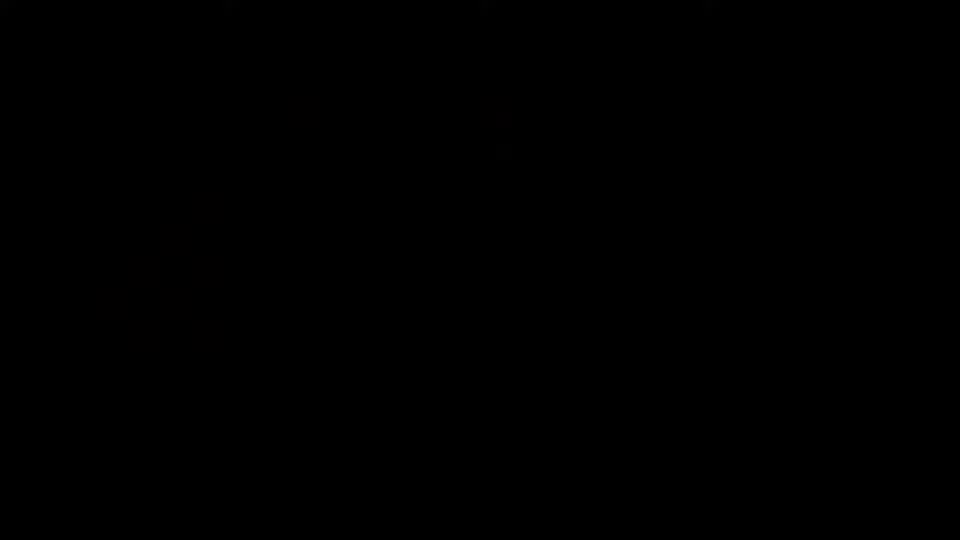
{"action": "left_click", "coordinate": [829, 401]}
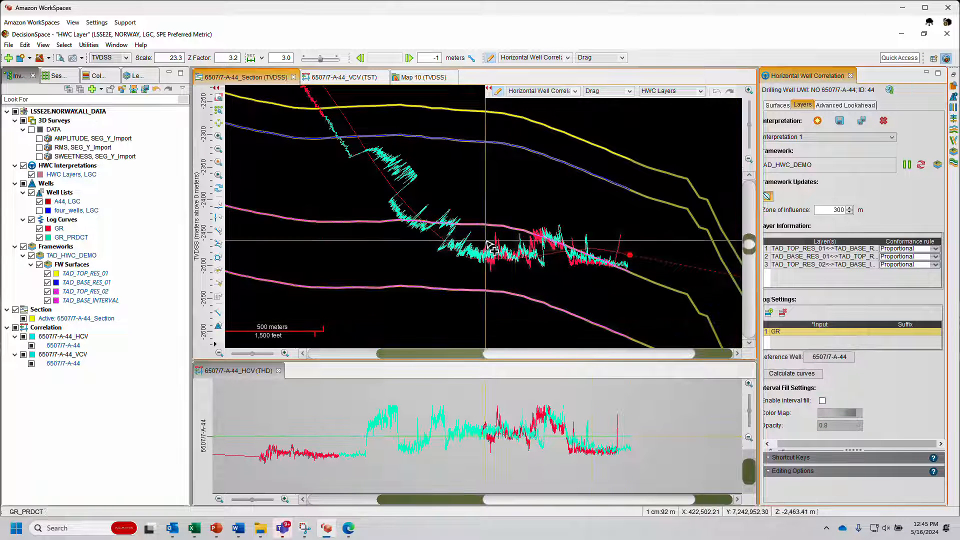
- Pin the layers at the first sharp GR increase and at the well's end, and shift TAD_BASE_RES_01 slightly downward between the pins
{"action": "left_click", "coordinate": [367, 165]}
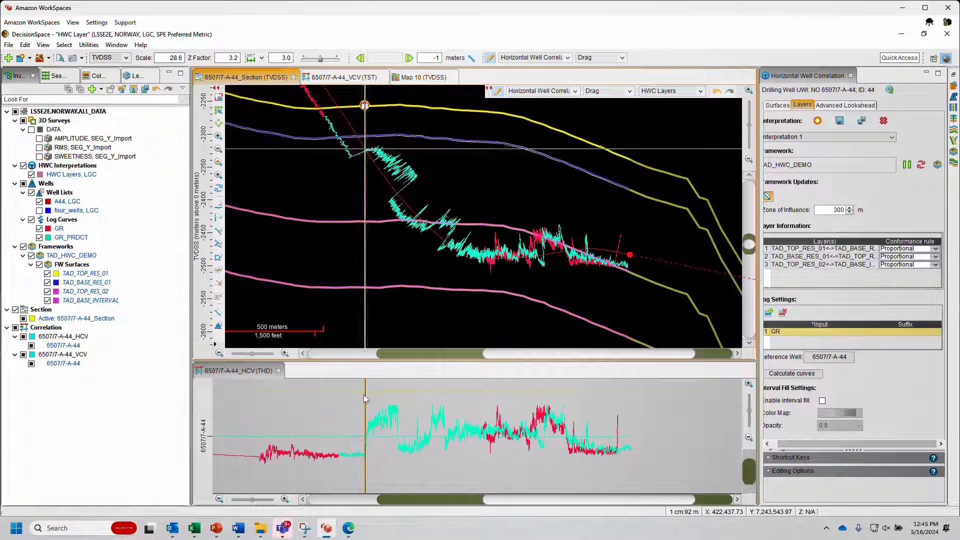
{"action": "left_click", "coordinate": [630, 299]}
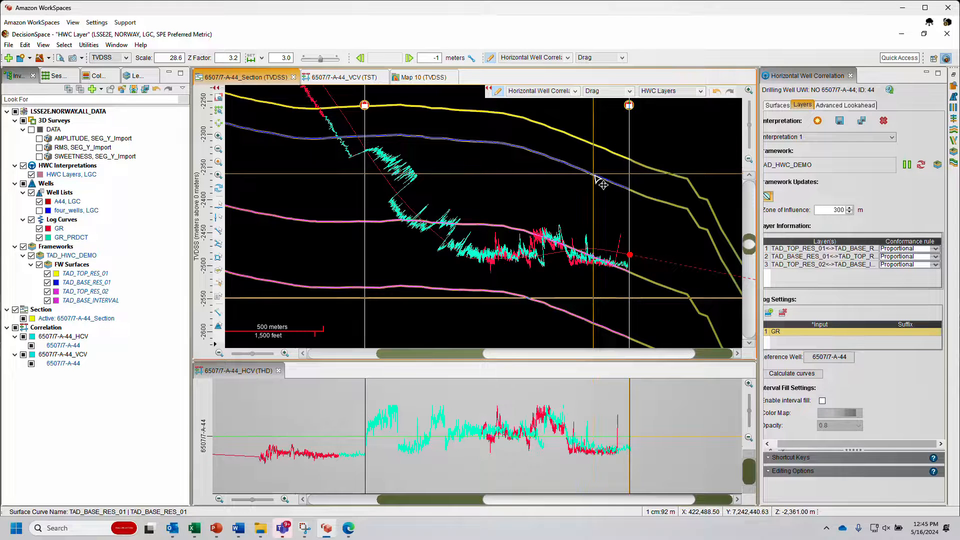
{"action": "mouse_move", "coordinate": [594, 175]}
{"action": "left_mouse_down"}
{"action": "mouse_move", "coordinate": [588, 206]}
{"action": "mouse_move", "coordinate": [590, 188]}
{"action": "left_mouse_up"}
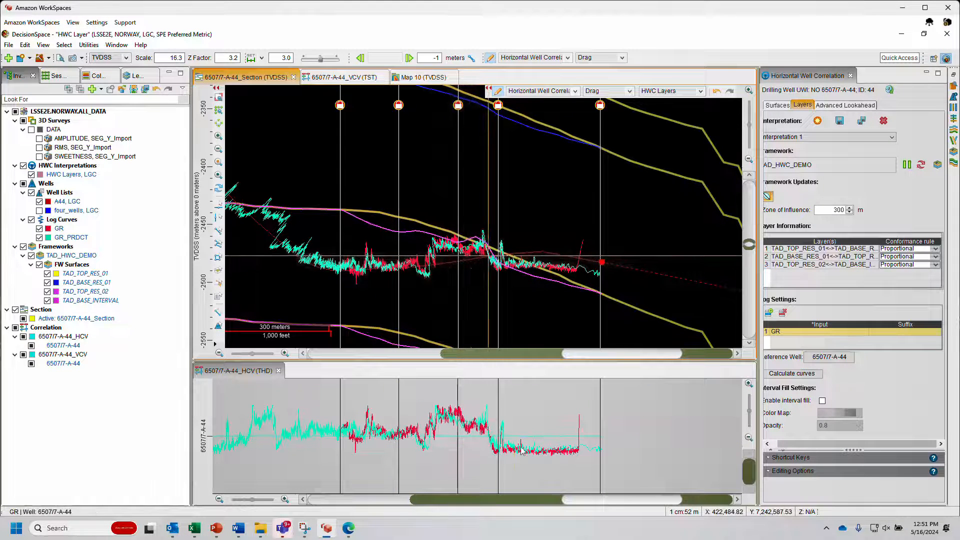
- Show the interval fill on the adjusted layers and examine how they follow the well, then view the section without the fill
{"action": "left_click", "coordinate": [822, 401]}
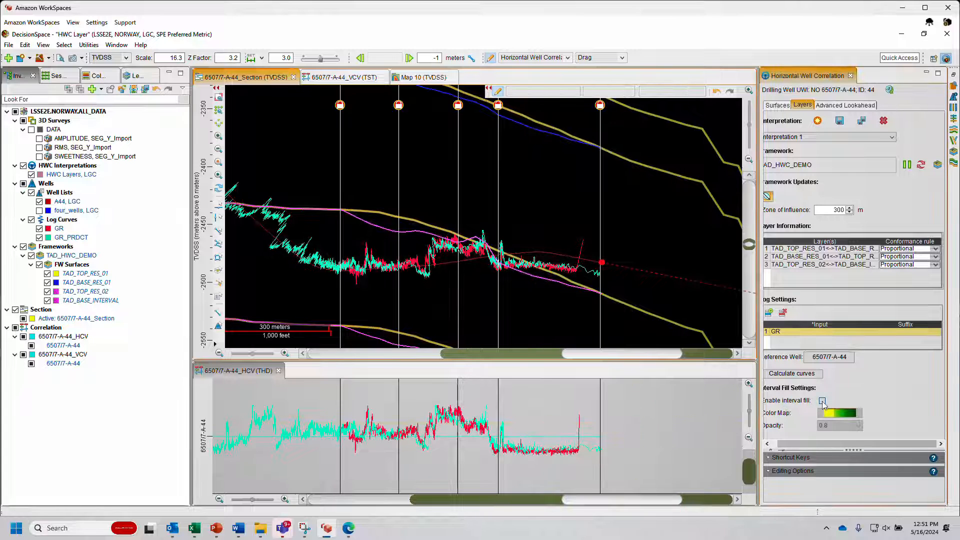
{"action": "scroll", "coordinate": [428, 208], "scroll_direction": "up", "scroll_amount": 2}
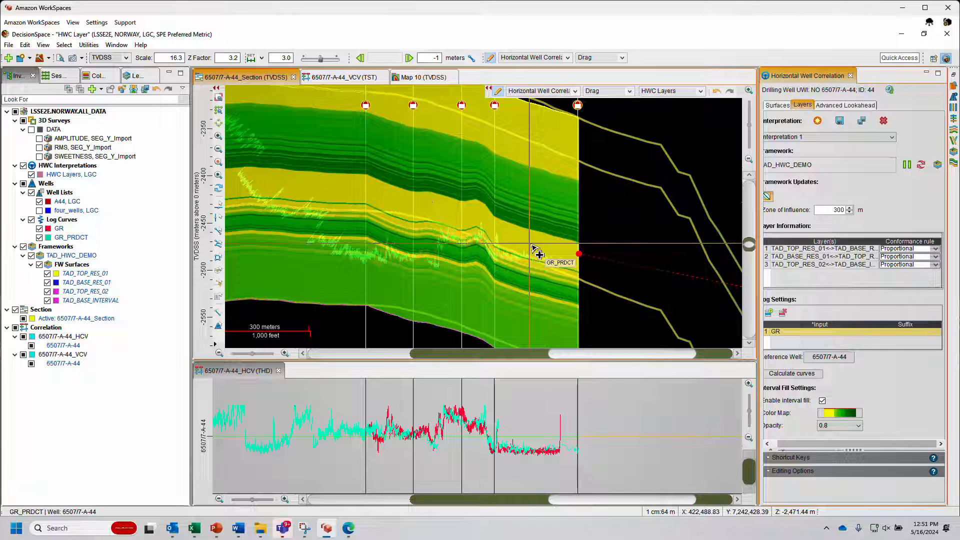
{"action": "scroll", "coordinate": [603, 226], "scroll_direction": "down", "scroll_amount": 3}
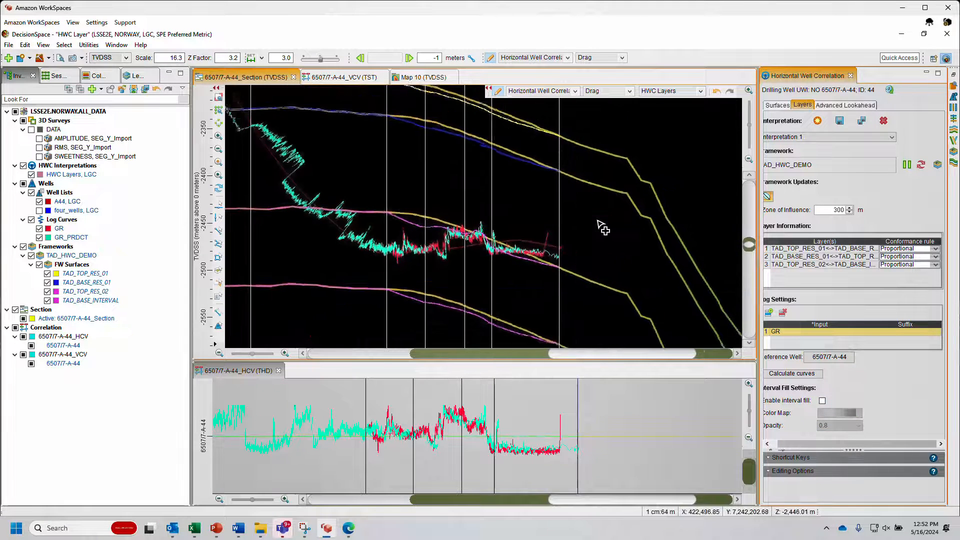
{"action": "scroll", "coordinate": [603, 226], "scroll_direction": "down", "scroll_amount": 2}
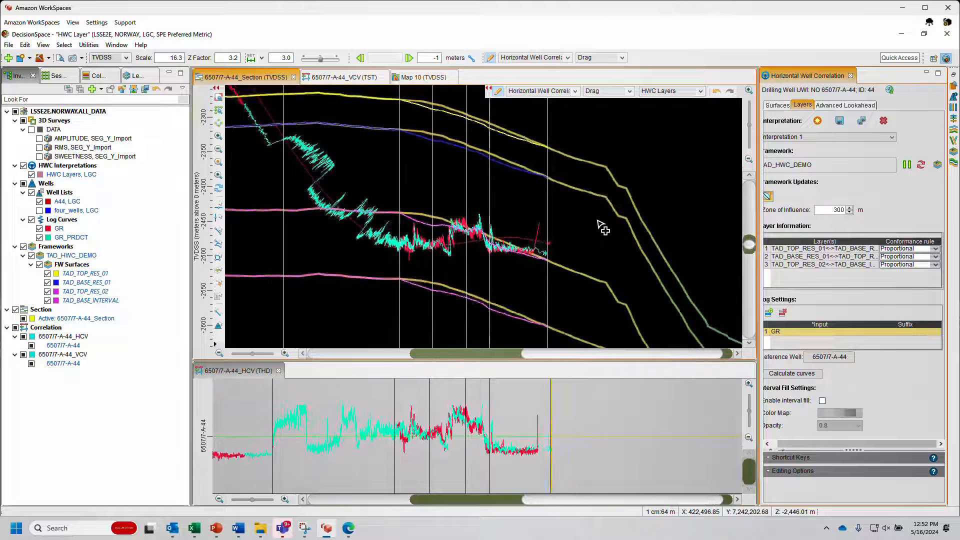
- Save the layer interpretation and toggle the display of the HWC Layers in the section
{"action": "left_click", "coordinate": [842, 125]}
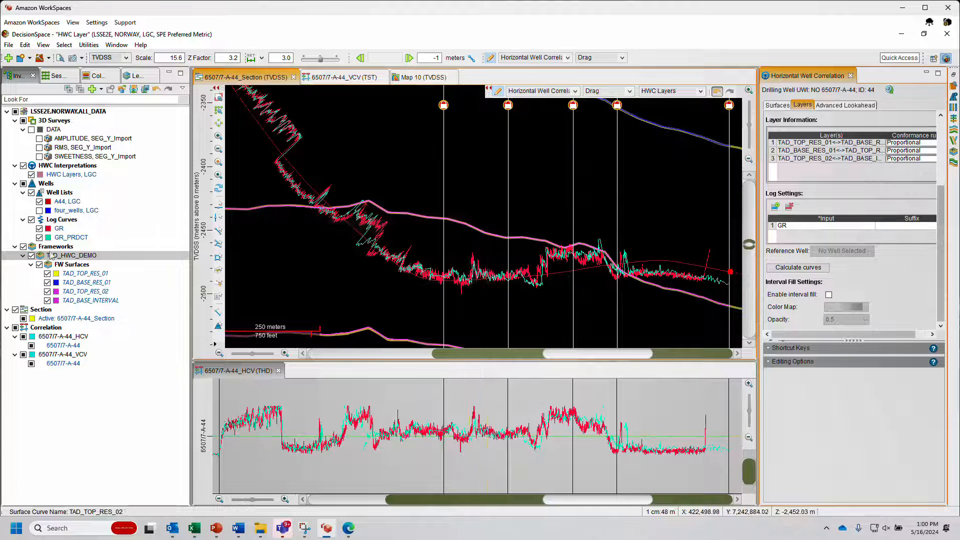
{"action": "left_click", "coordinate": [32, 176]}
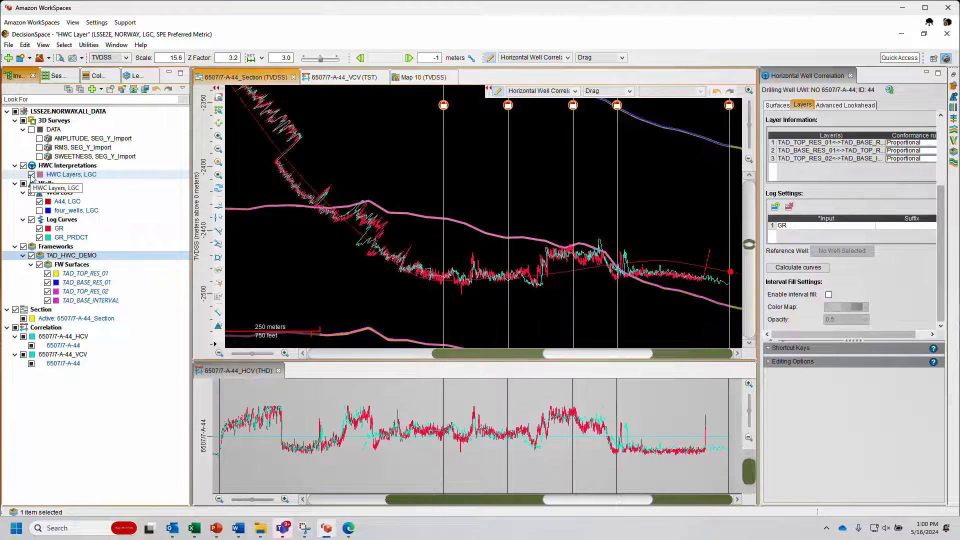